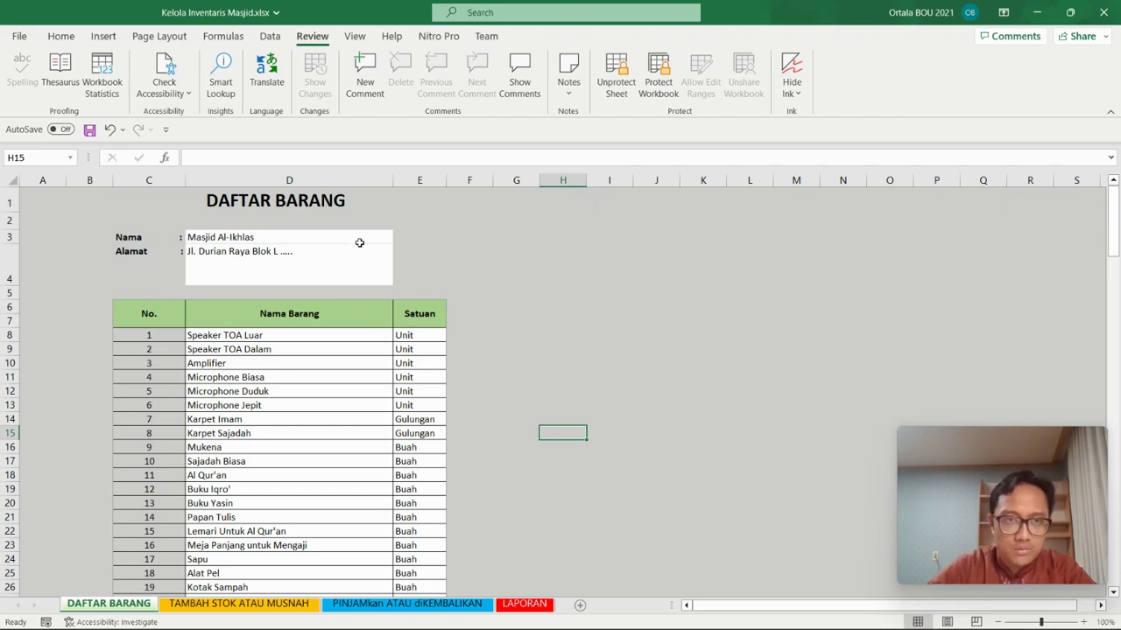
Step: Try editing cells on the protected DAFTAR BARANG sheet and dismiss the protection warning
left_click(369, 309)
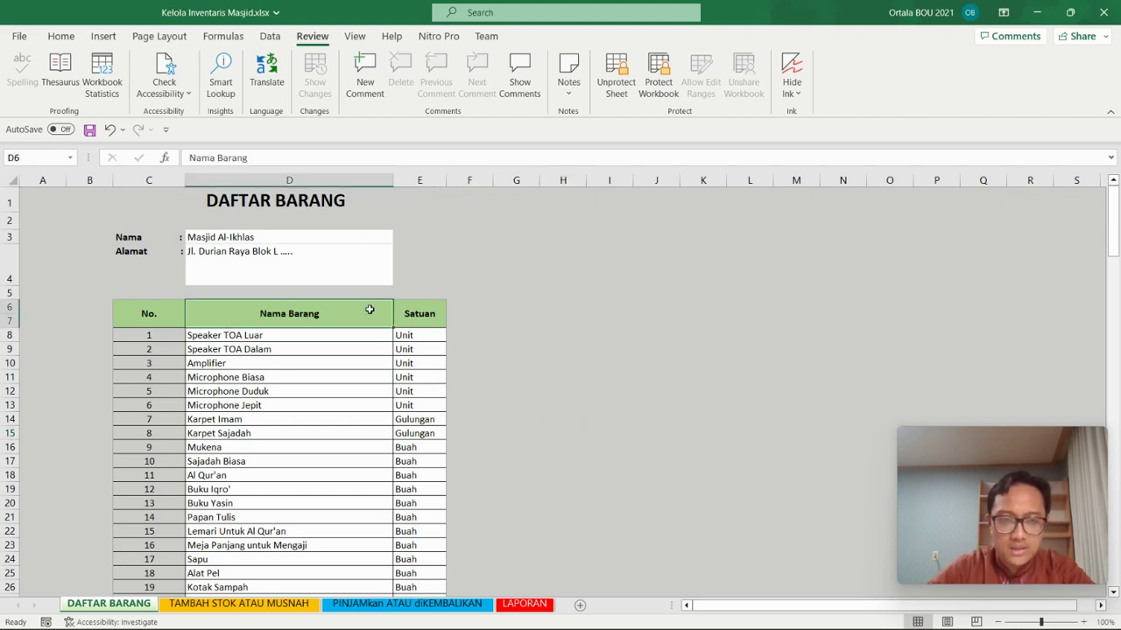
left_click(500, 304)
left_click(317, 271)
left_click(350, 359)
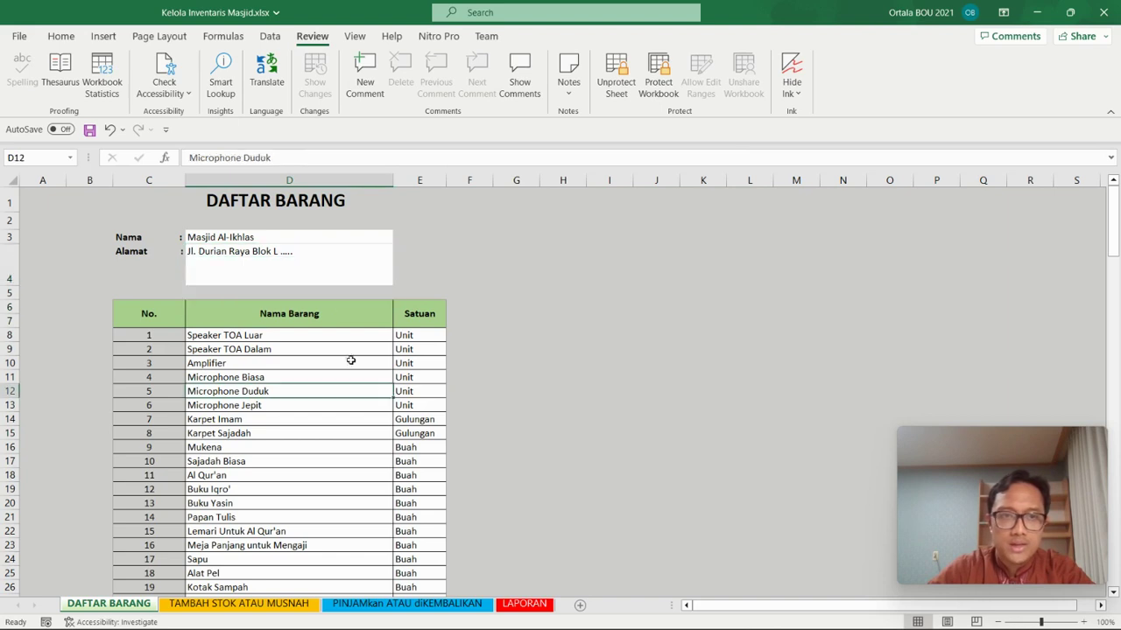
left_click(551, 251)
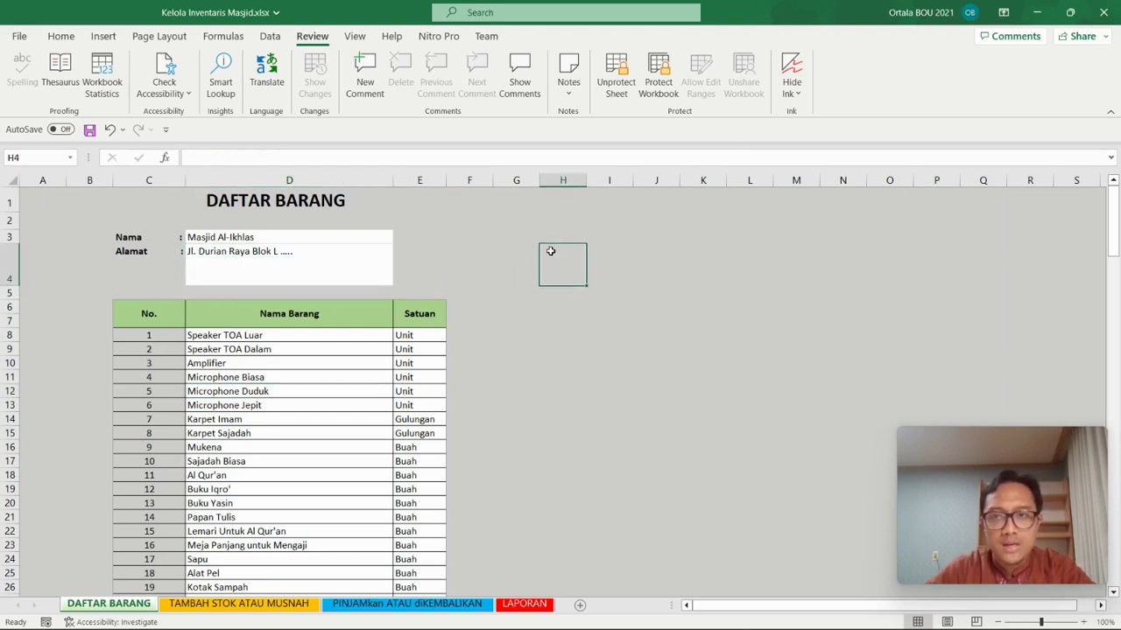
left_click(479, 279)
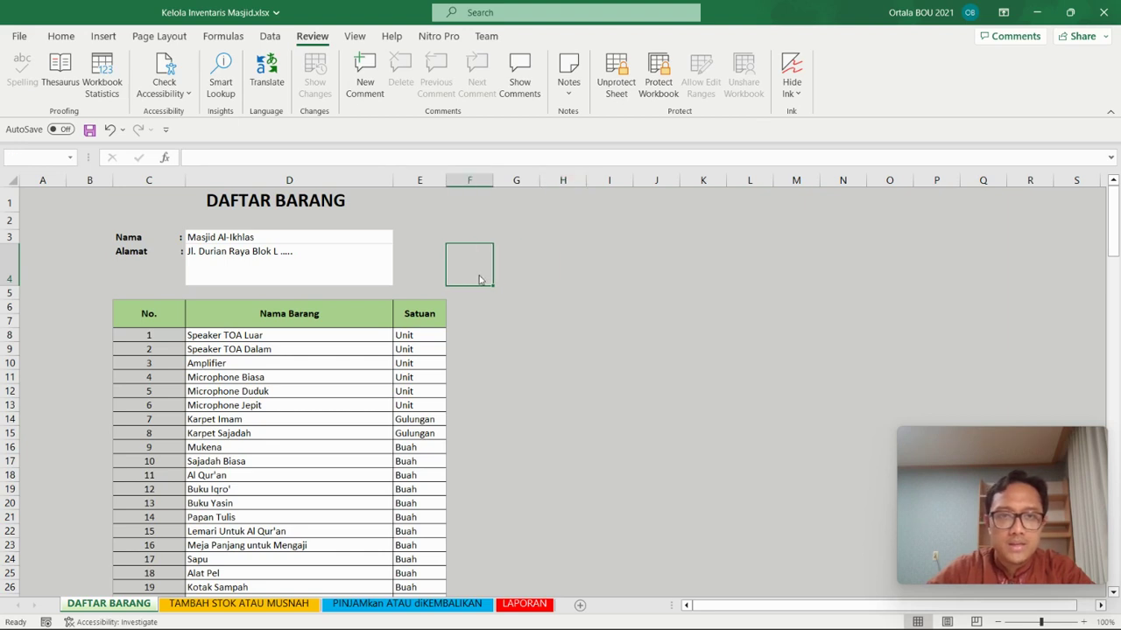
double_click(478, 280)
left_click(836, 300)
left_click(645, 350)
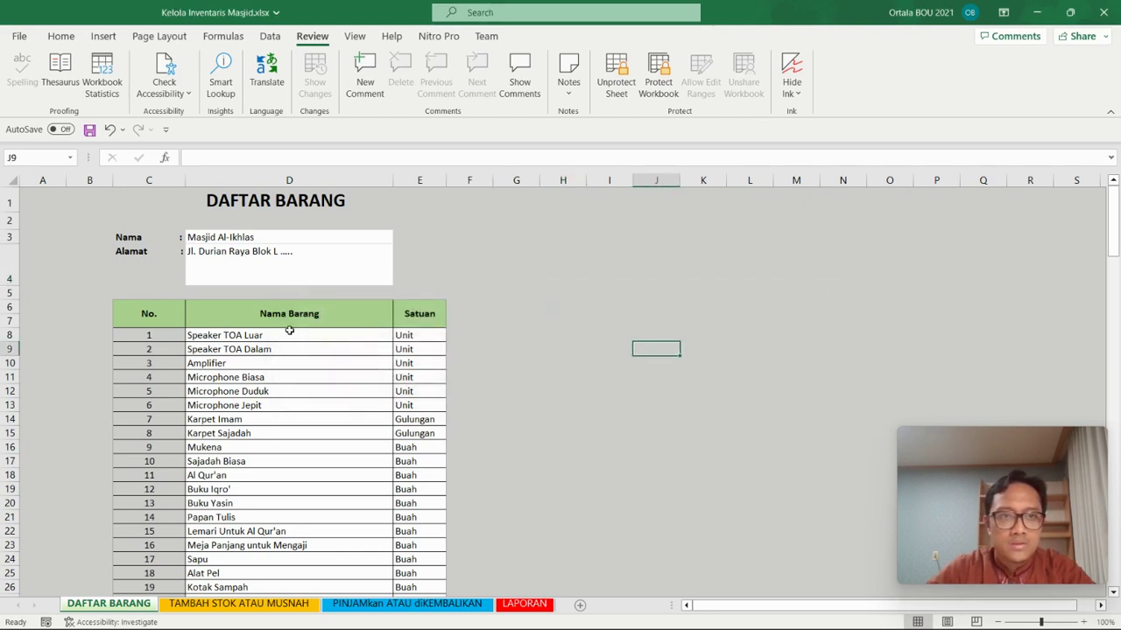
left_click(303, 313)
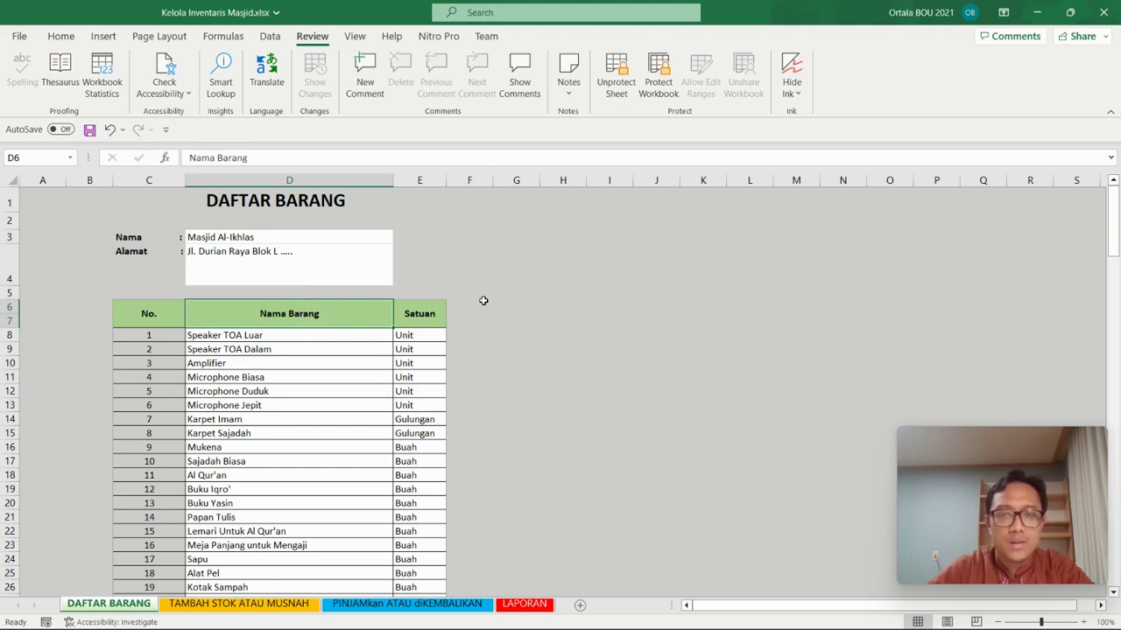
Step: Review the item list, checking units like Unit for Speaker TOA Luar and Gulungan for Karpet Sajadah
left_click(542, 358)
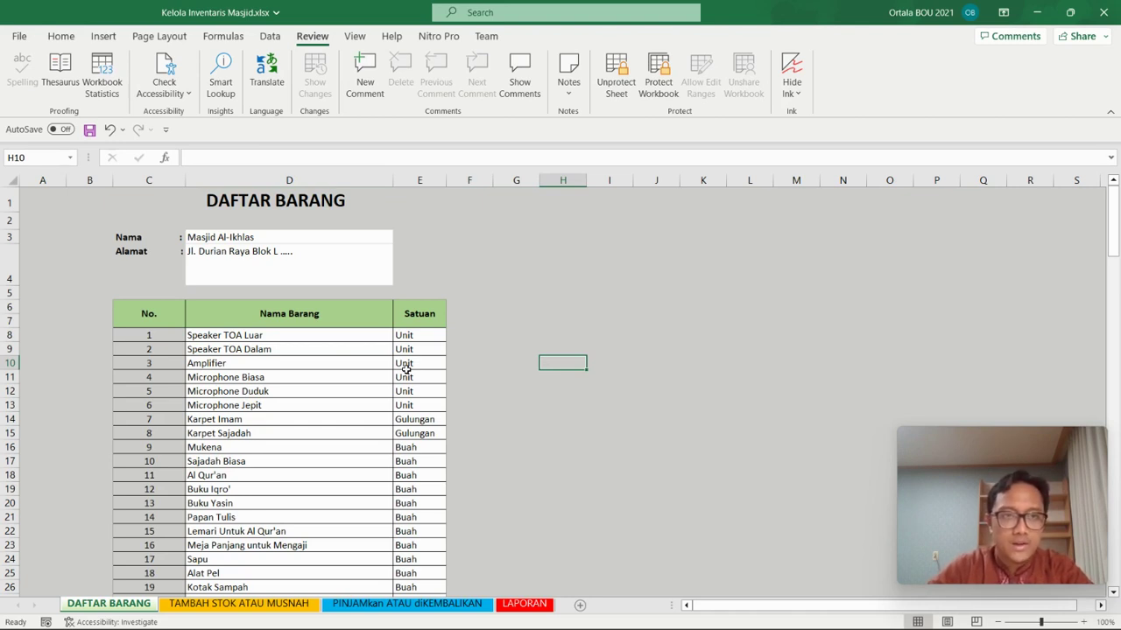
left_click(335, 336)
left_click(330, 256)
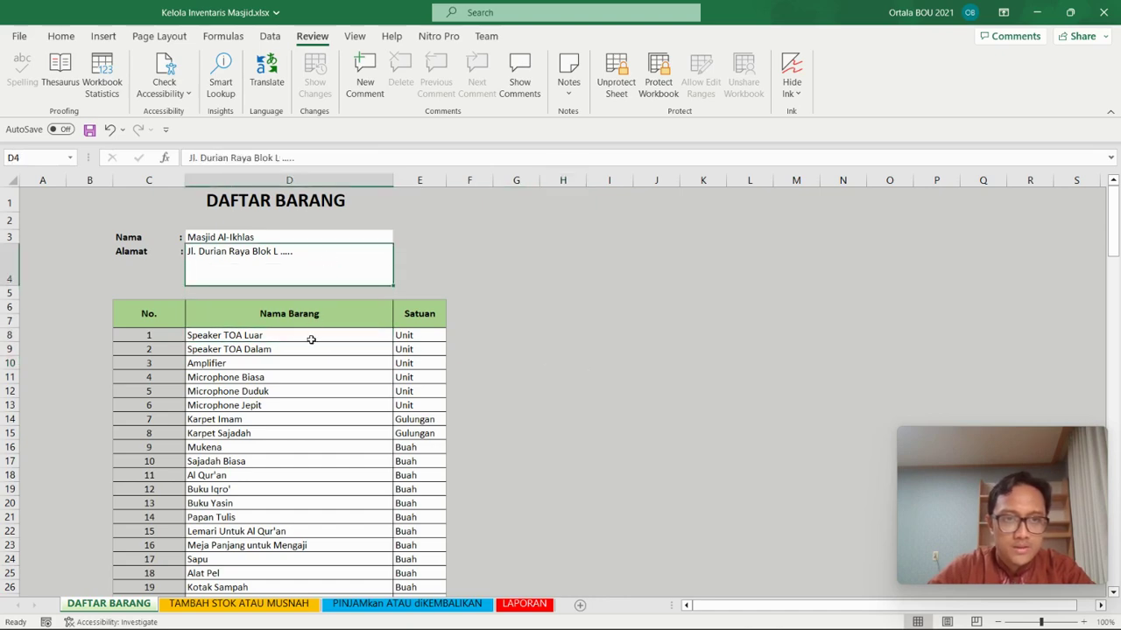
left_click(311, 338)
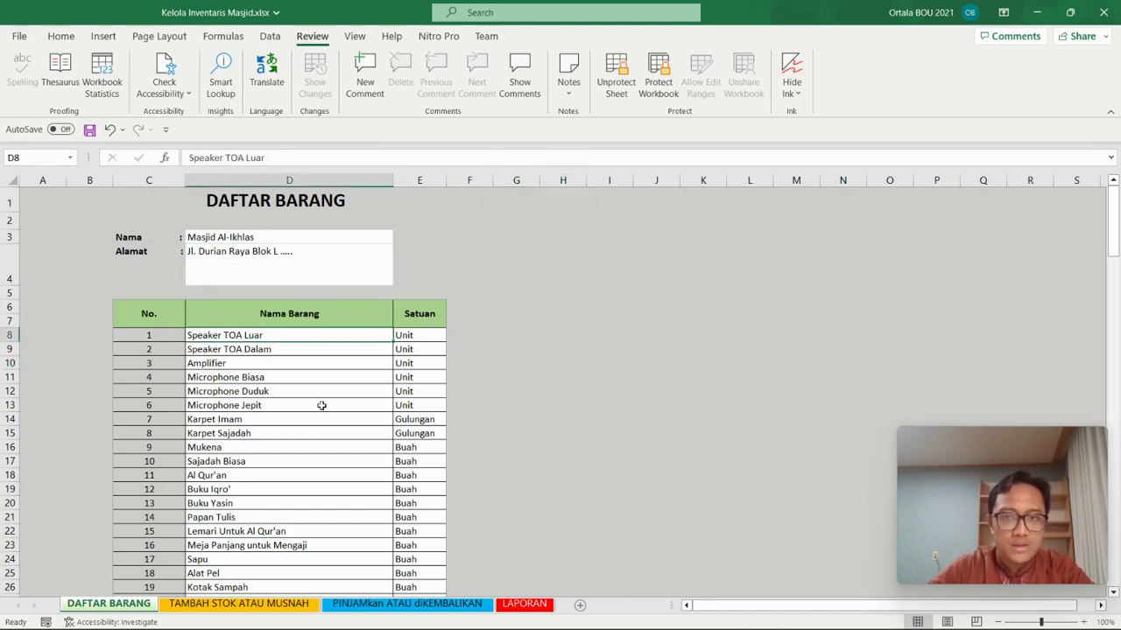
scroll(321, 405, "down", 3)
scroll(321, 405, "down", 3)
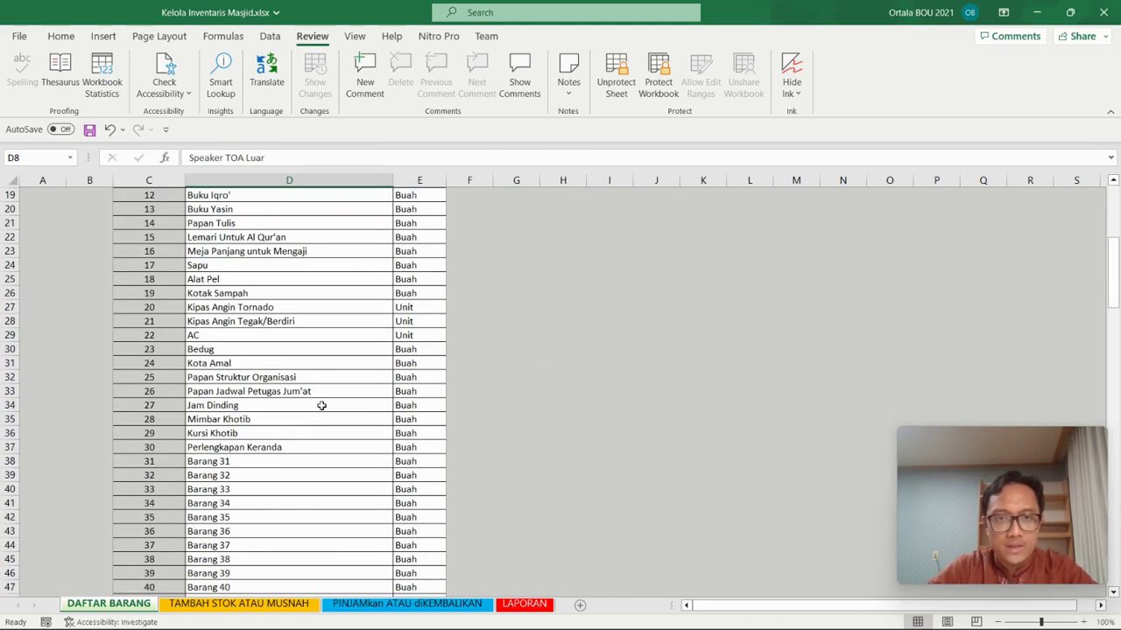
scroll(349, 394, "up", 1)
scroll(349, 394, "up", 4)
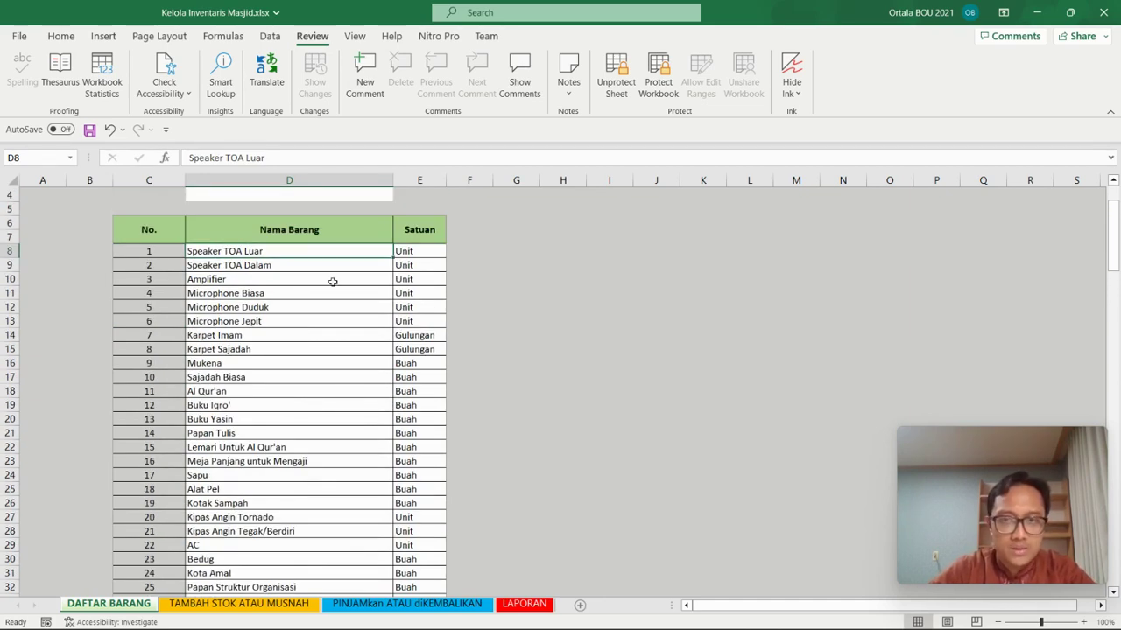
scroll(335, 319, "up", 1)
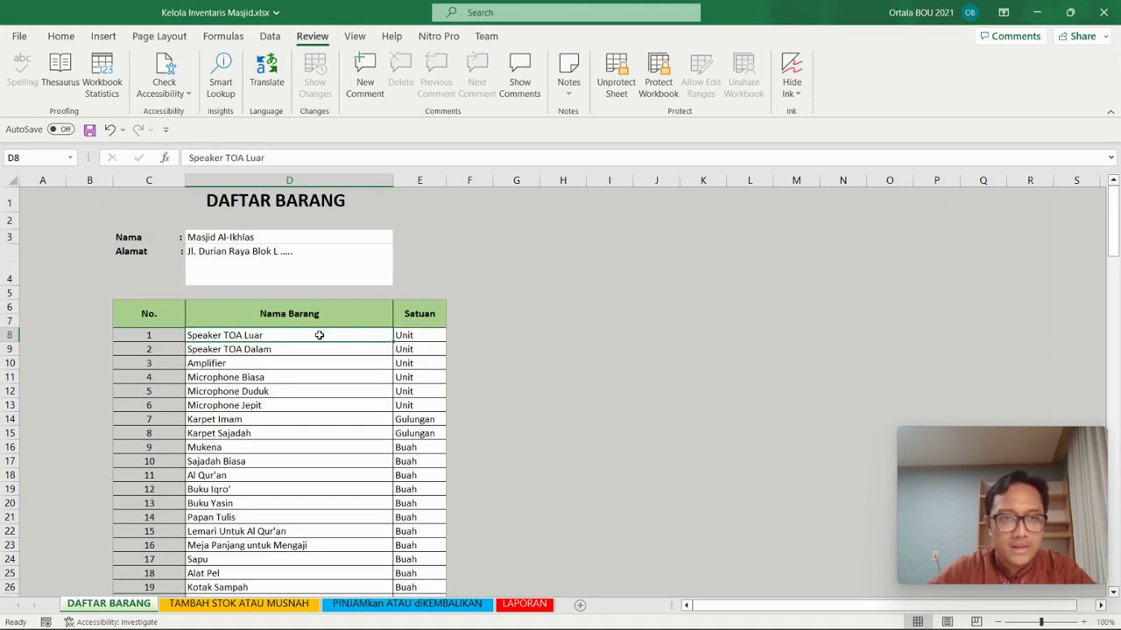
left_click(424, 339)
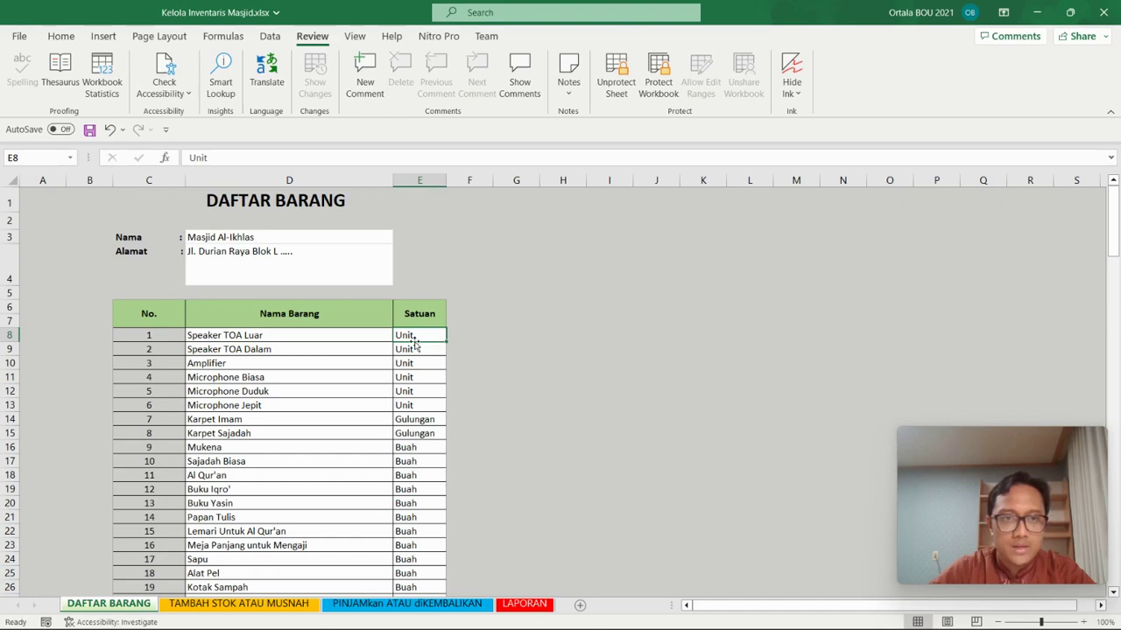
left_click(426, 433)
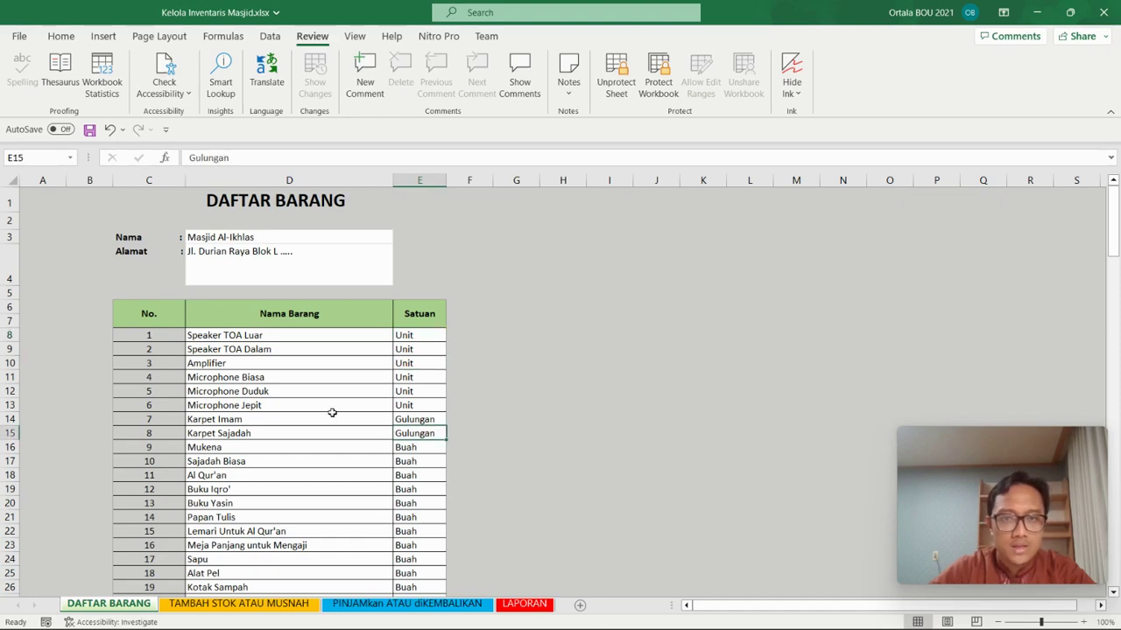
scroll(332, 413, "down", 2)
scroll(333, 414, "up", 2)
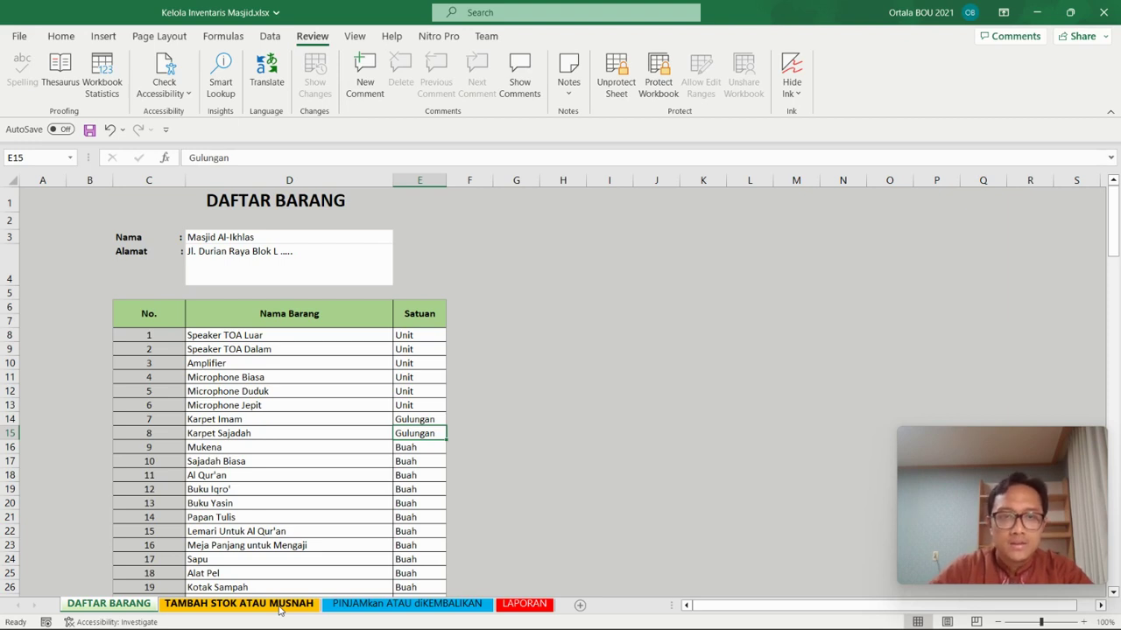
Step: On the TAMBAH STOK ATAU MUSNAH sheet, set row 5's entry type to Tambah Stok
left_click(280, 610)
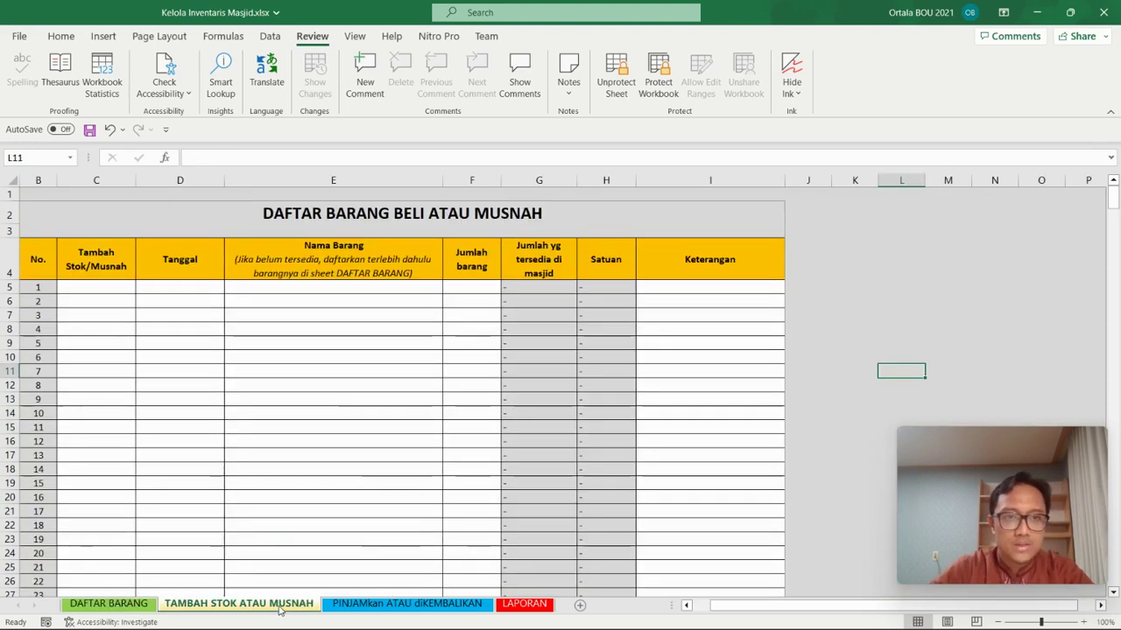
left_click(348, 501)
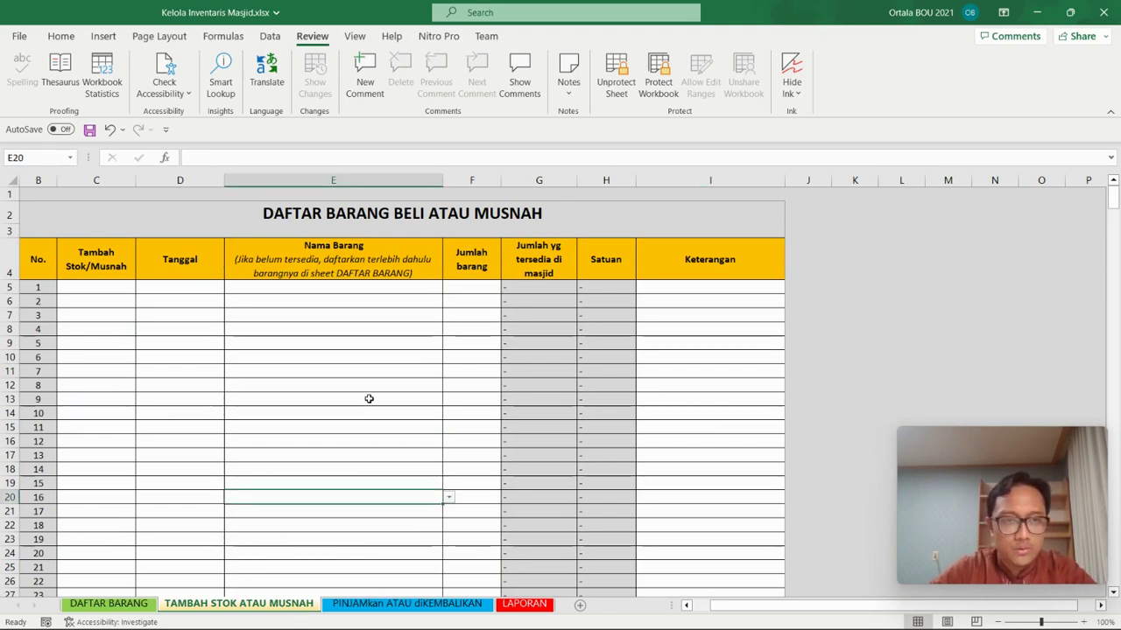
key("Up")
key("Up")
key("Up")
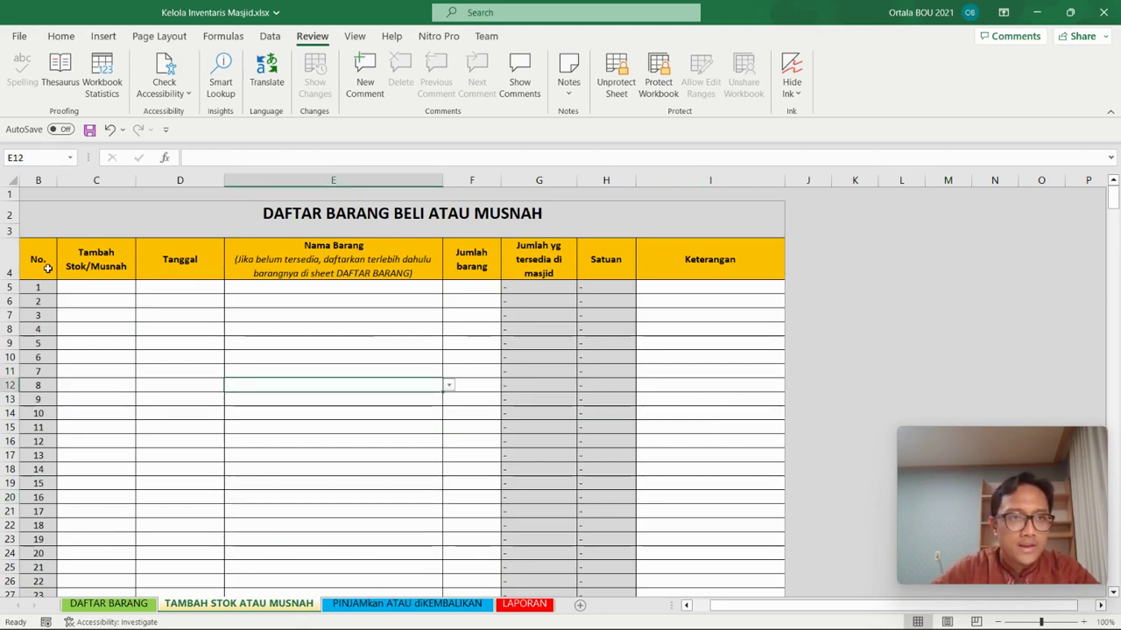
left_click(114, 288)
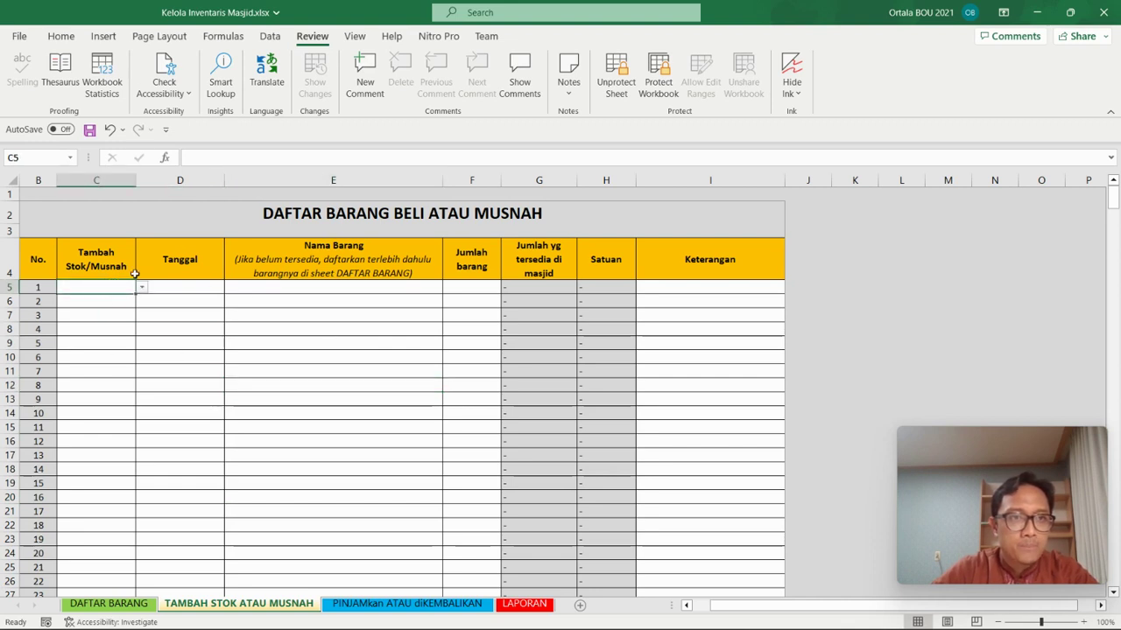
left_click(106, 264)
left_click(117, 290)
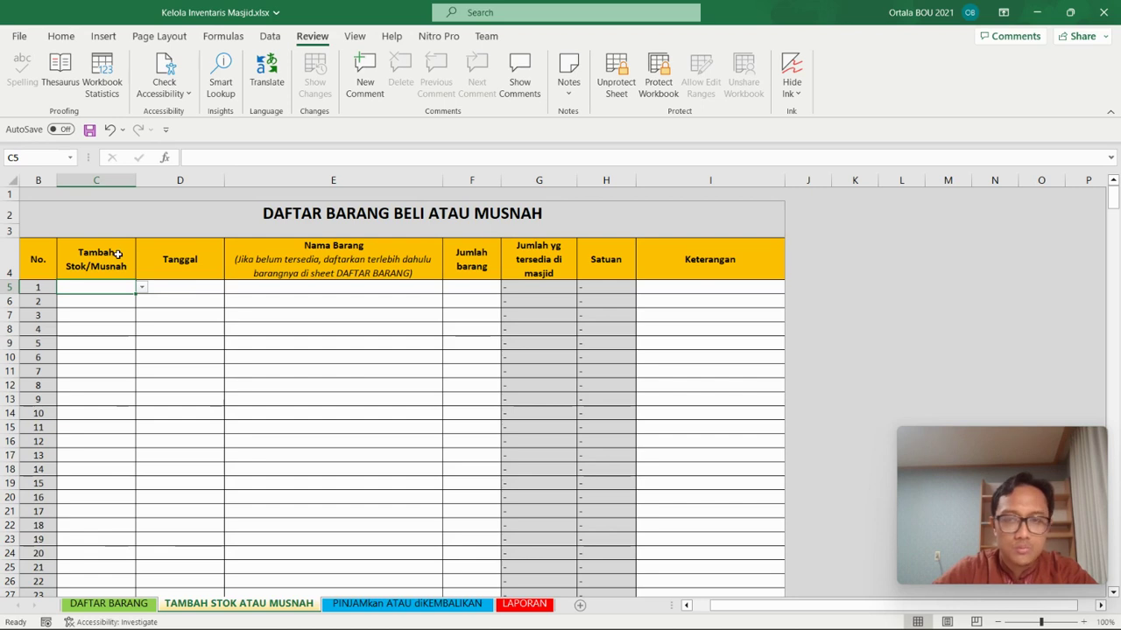
left_click(142, 288)
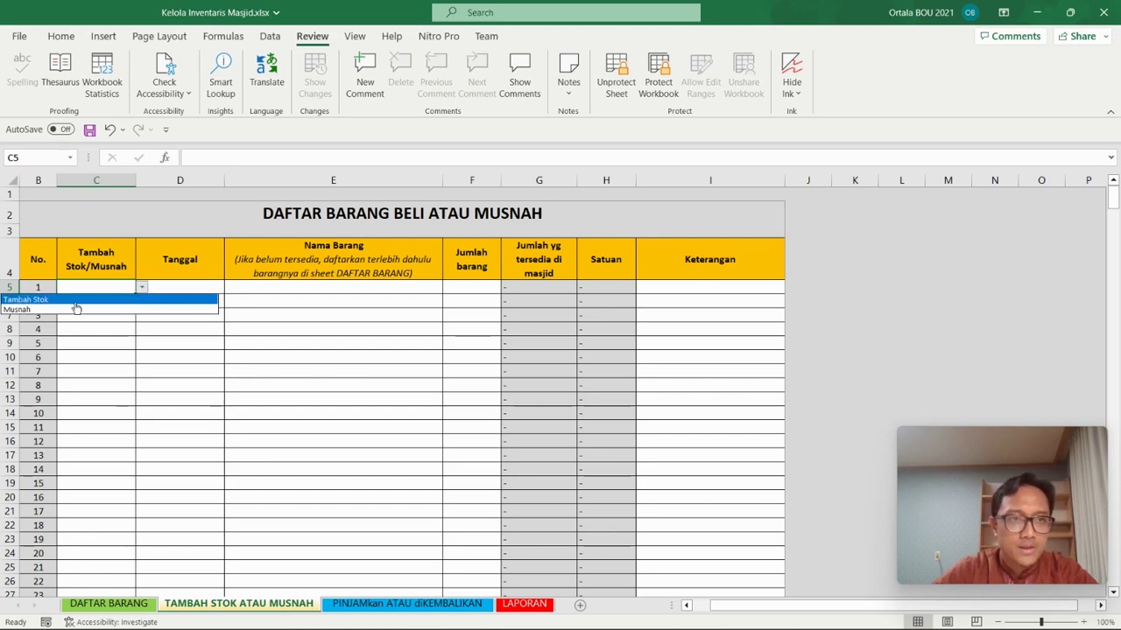
left_click(76, 302)
Step: Fill row 5 with date 13-Feb, item Speaker TOA Dalam and quantity 4
left_click(182, 288)
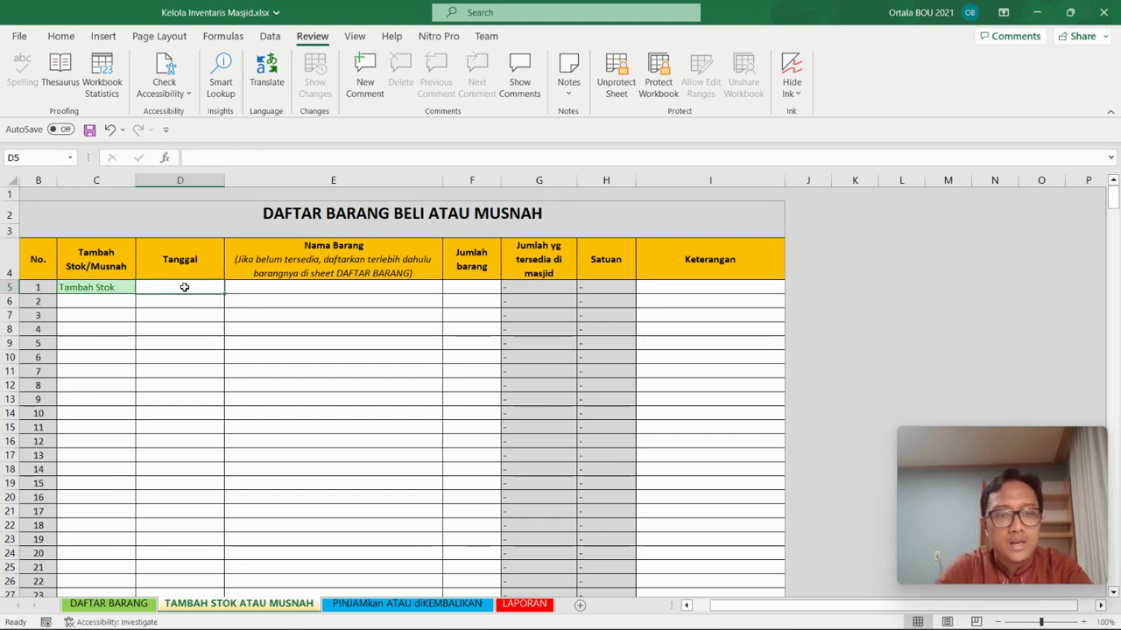
type("13 feb")
key("Tab")
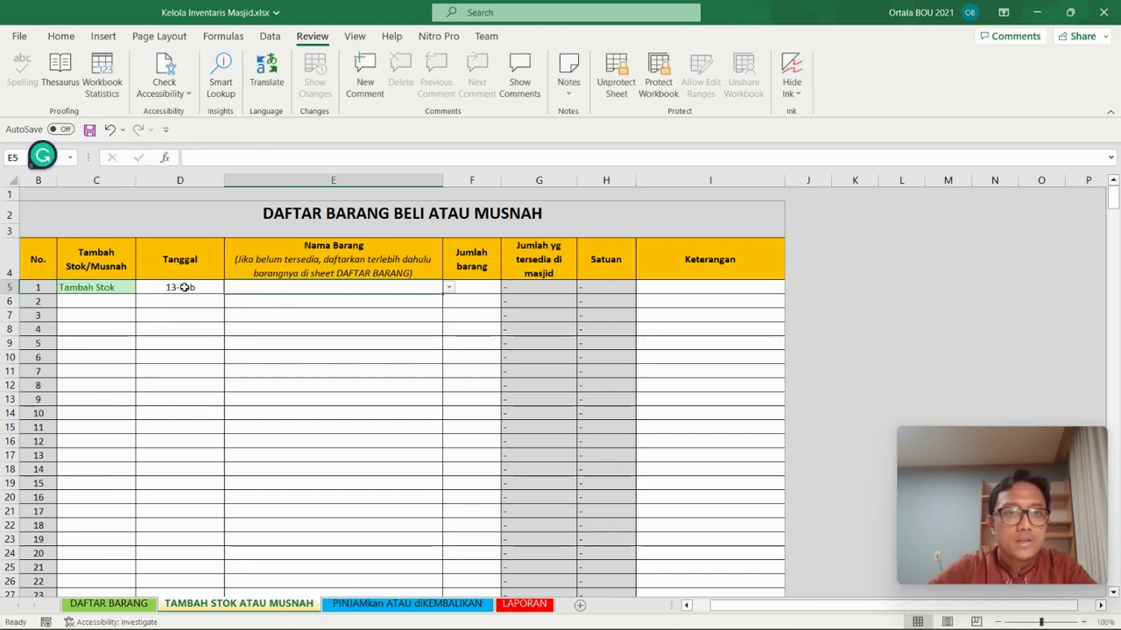
left_click(449, 291)
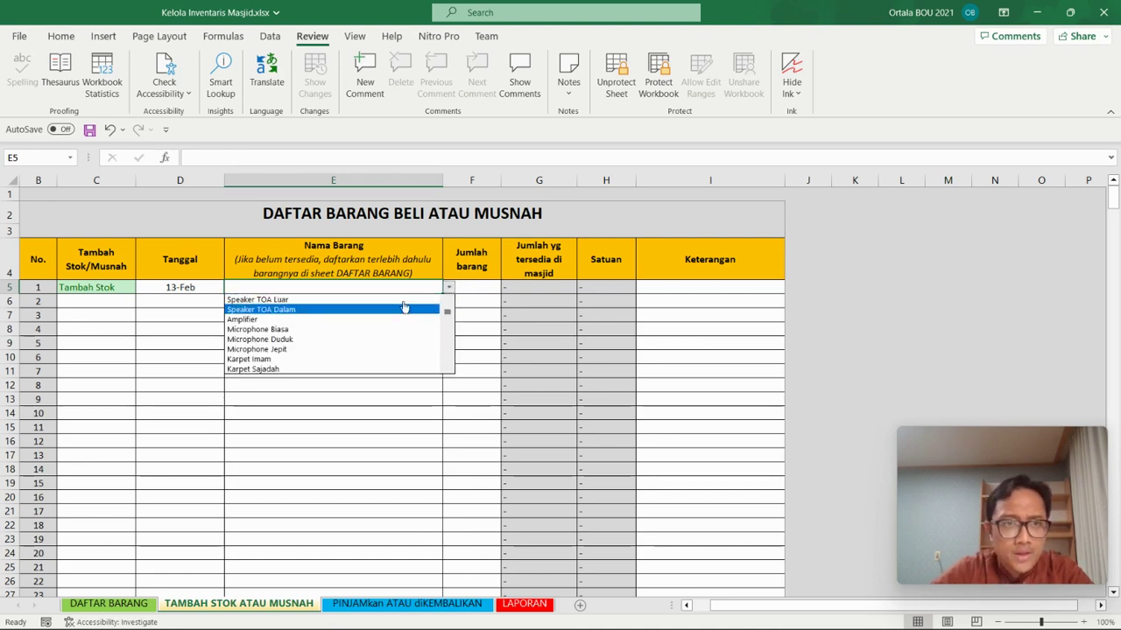
left_click(339, 311)
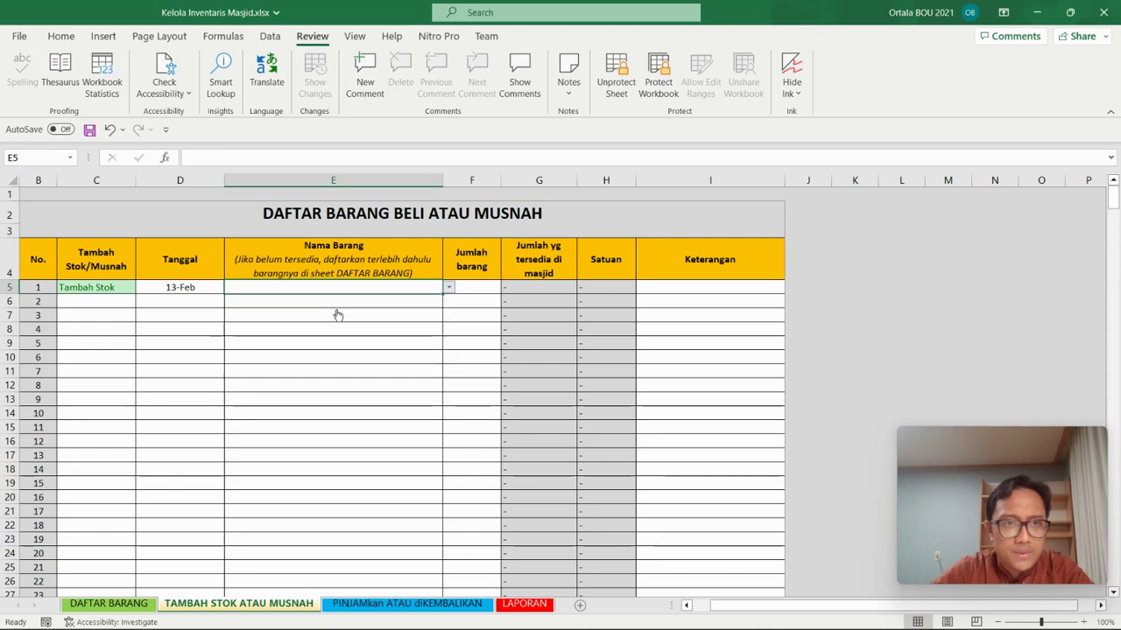
left_click(483, 289)
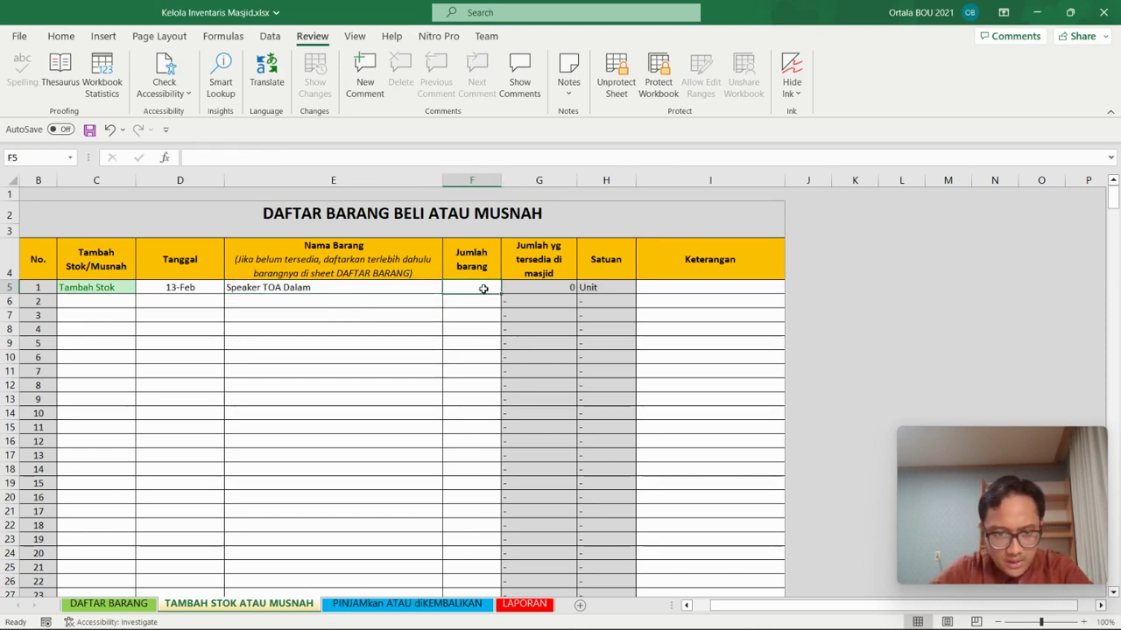
type("4")
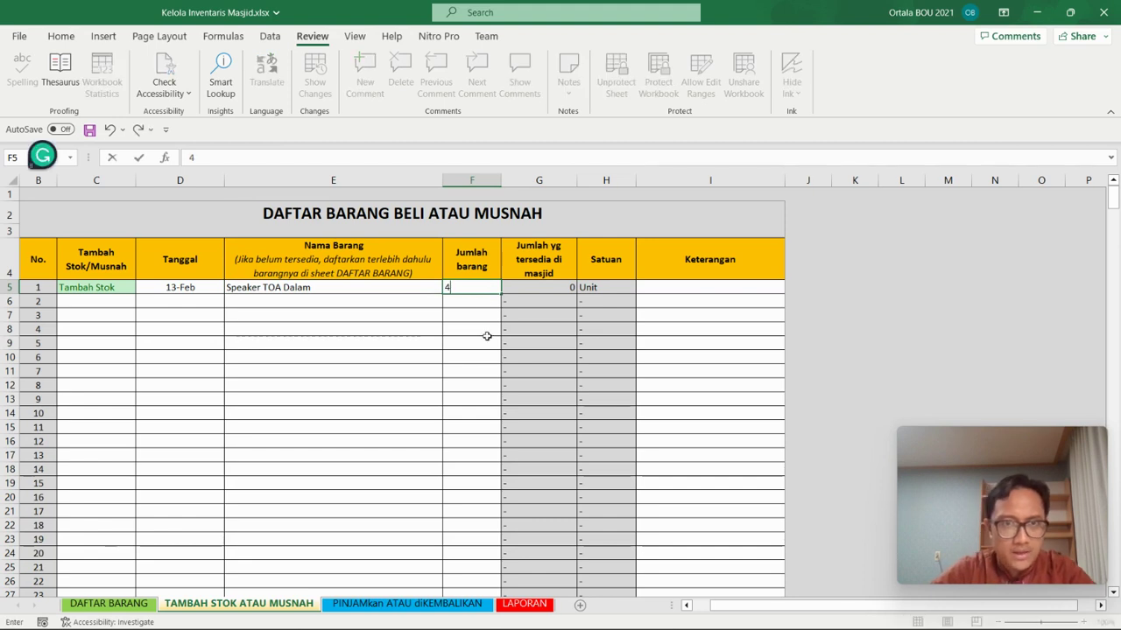
left_click(477, 342)
Step: Check the available-stock and unit lookup formulas calculated for row 5
left_click(551, 288)
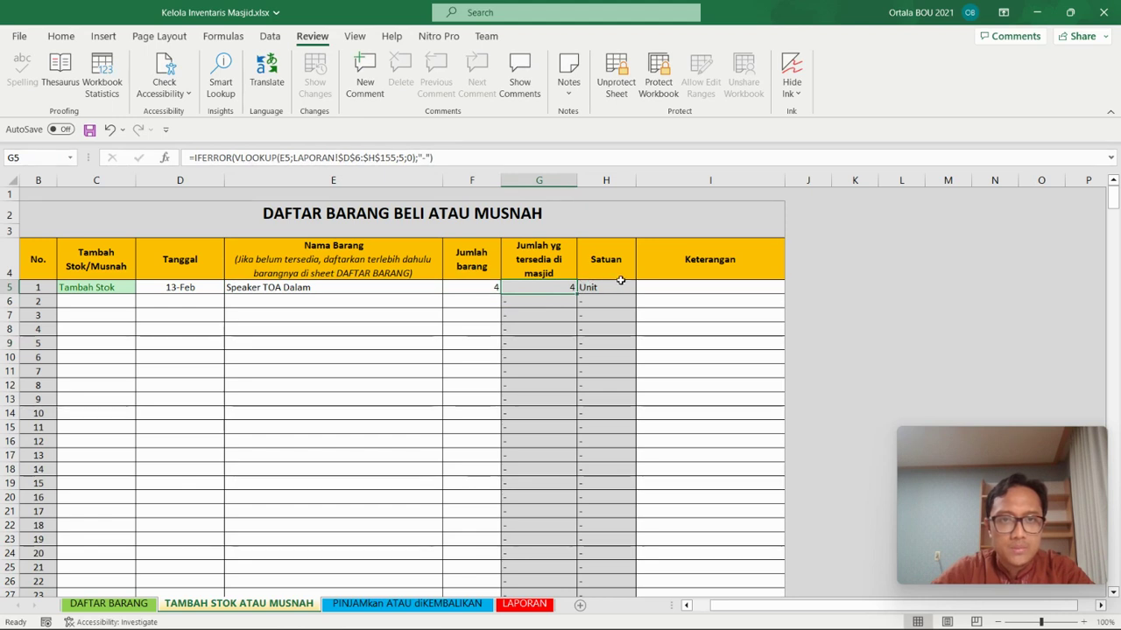
left_click(434, 291)
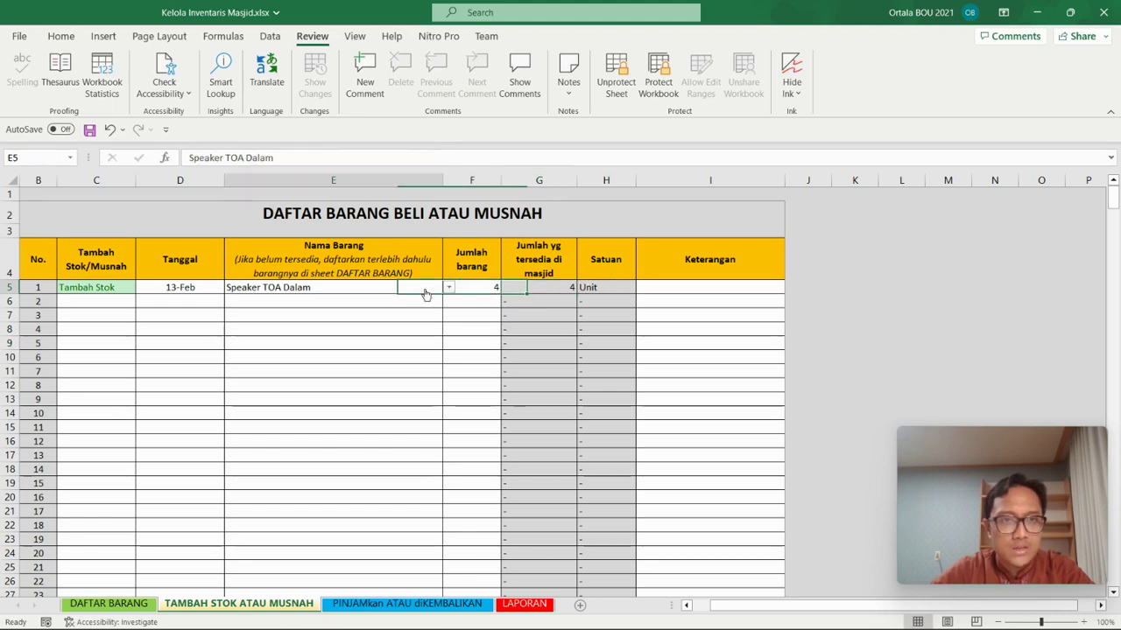
left_click(621, 289)
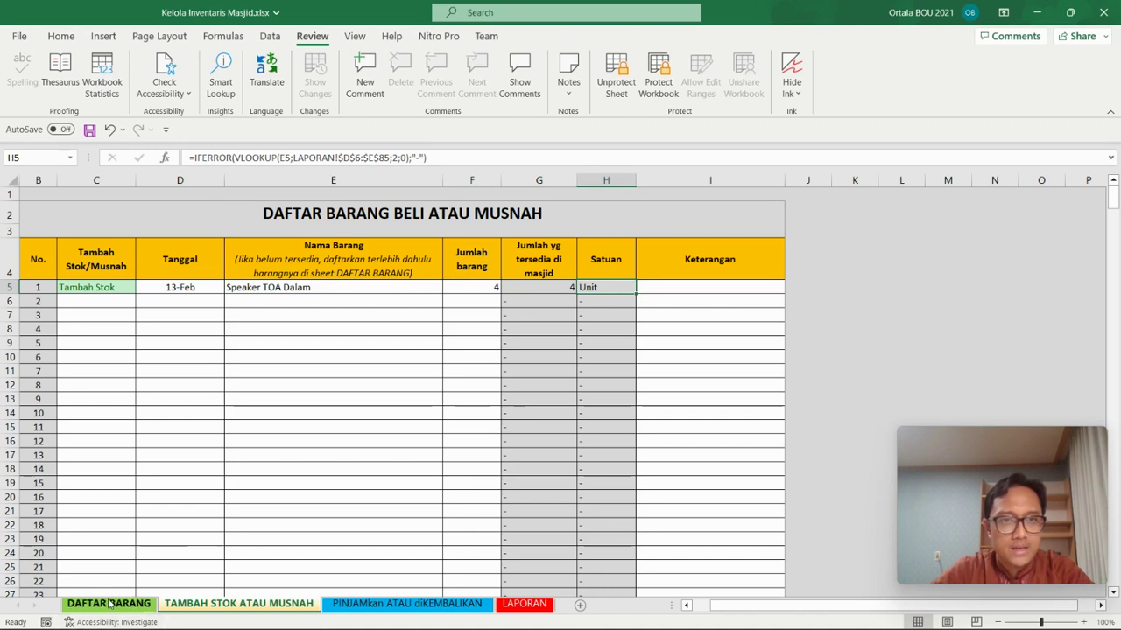
left_click(357, 410)
Step: Log row 6 as Tambah Stok of 2 Amplifier dated 13-Feb
left_click(109, 303)
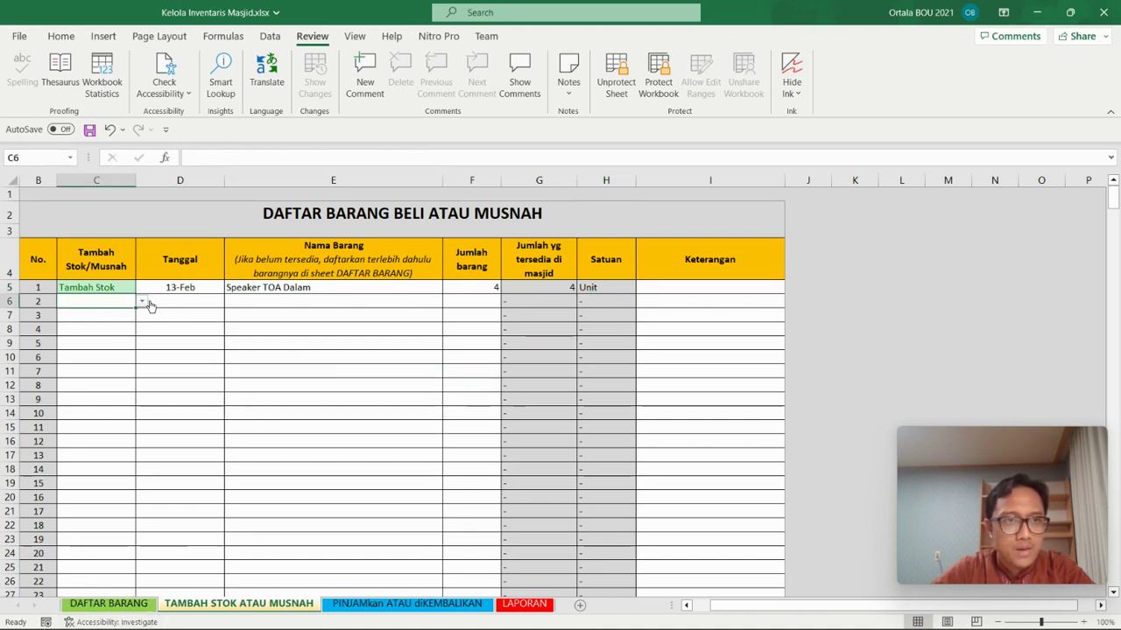
left_click(141, 301)
left_click(106, 313)
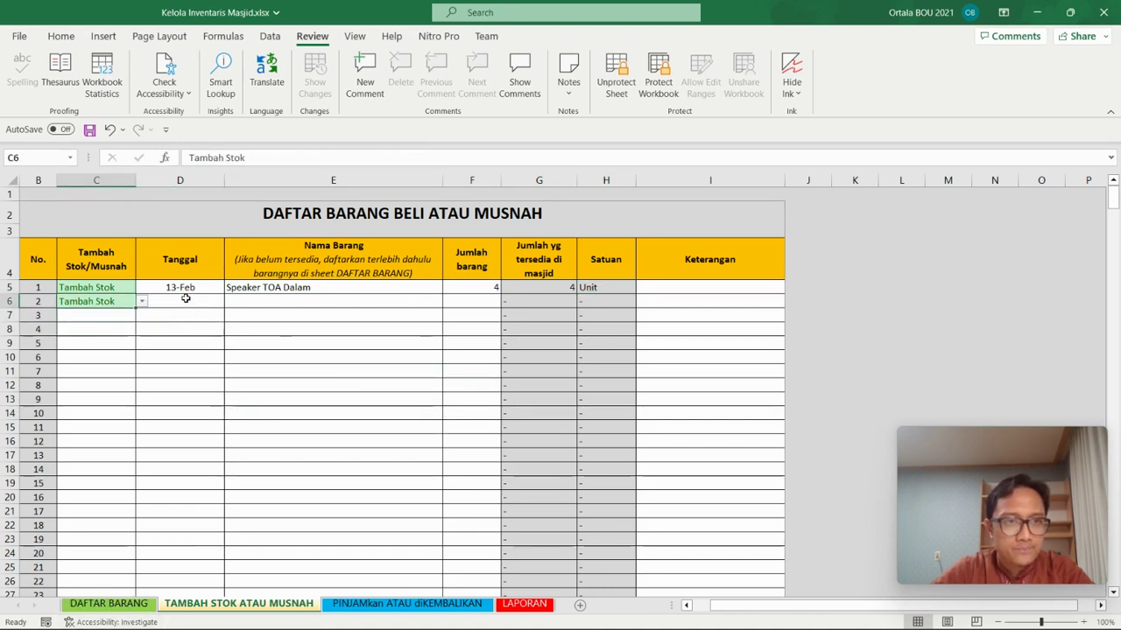
left_click(183, 298)
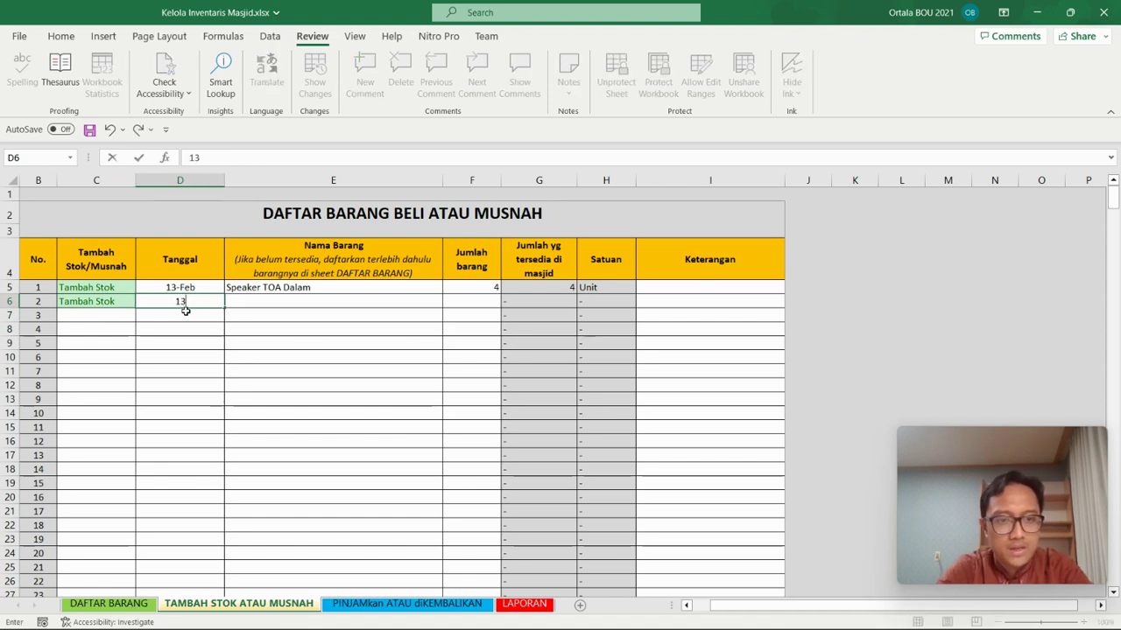
type("13/2")
key("Tab")
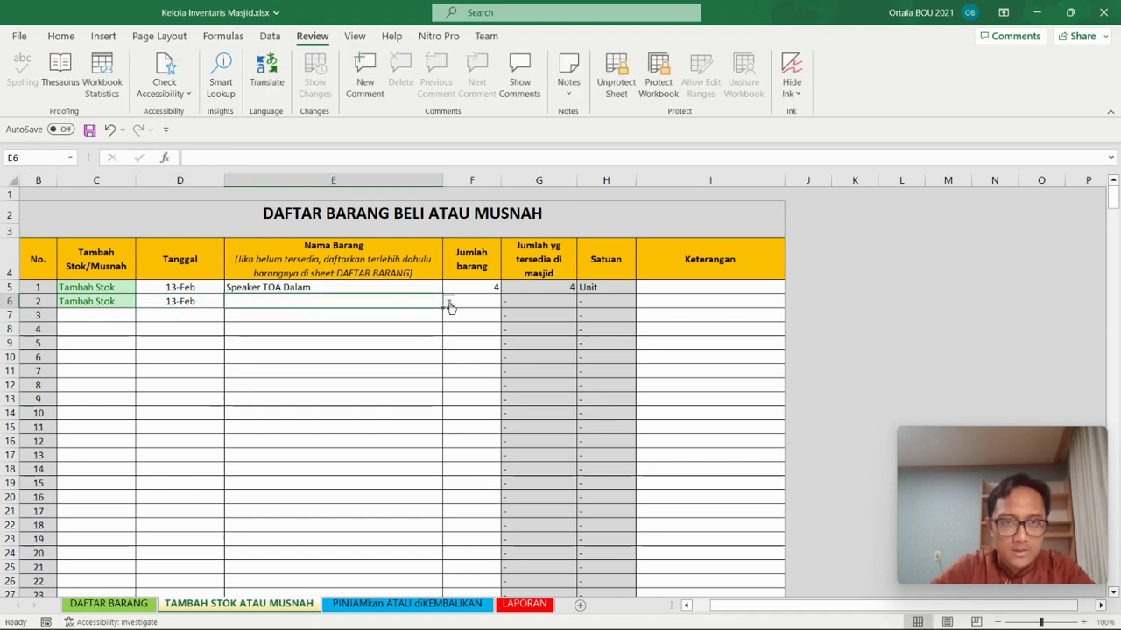
left_click(448, 302)
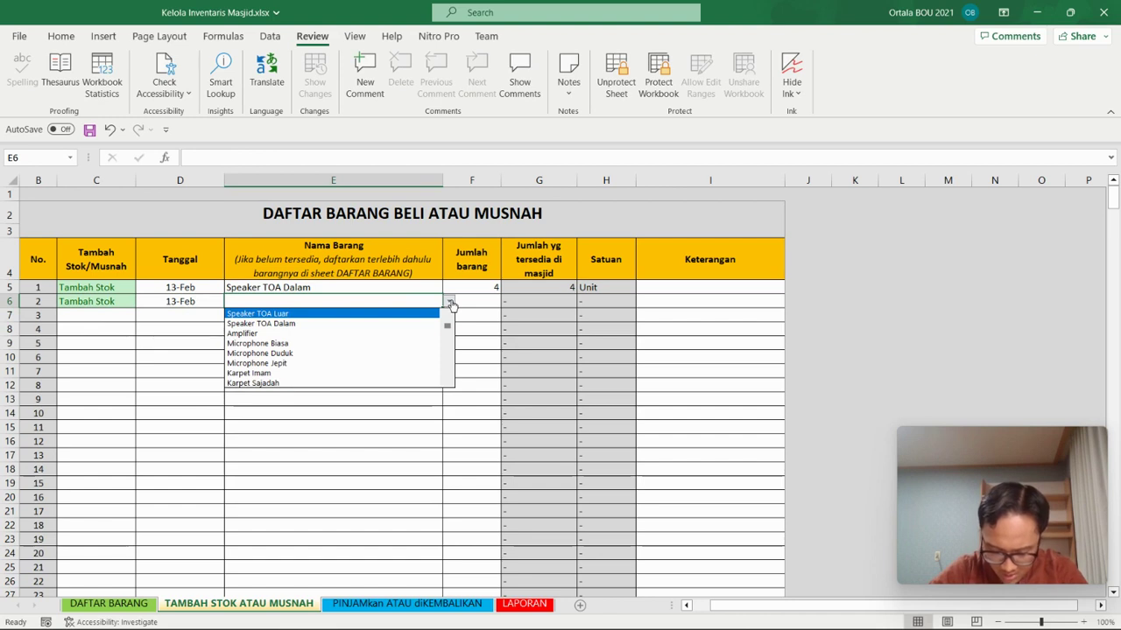
left_click(328, 336)
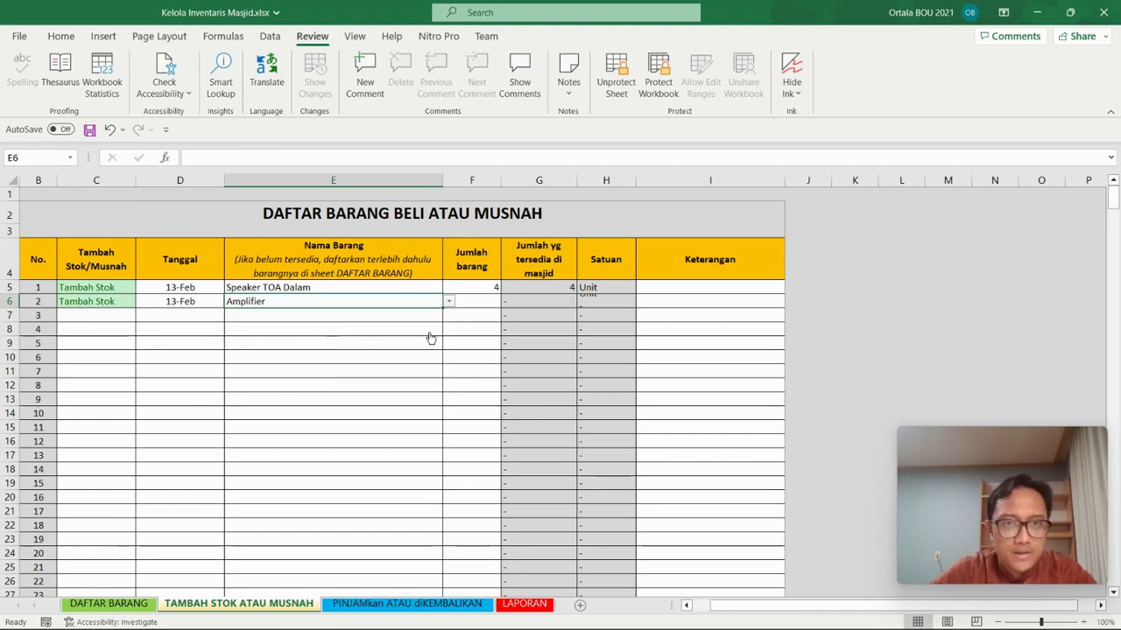
left_click(477, 303)
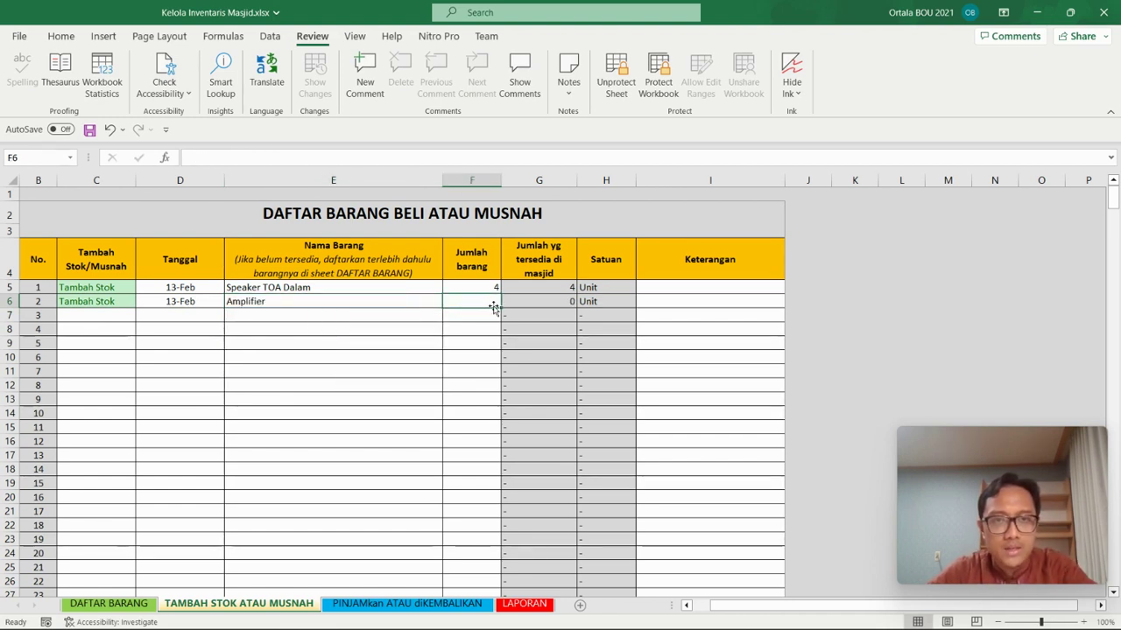
type("2")
left_click(480, 344)
Step: Log row 7 as Tambah Stok of 50 Buku Yasin dated 13-Feb
left_click(121, 317)
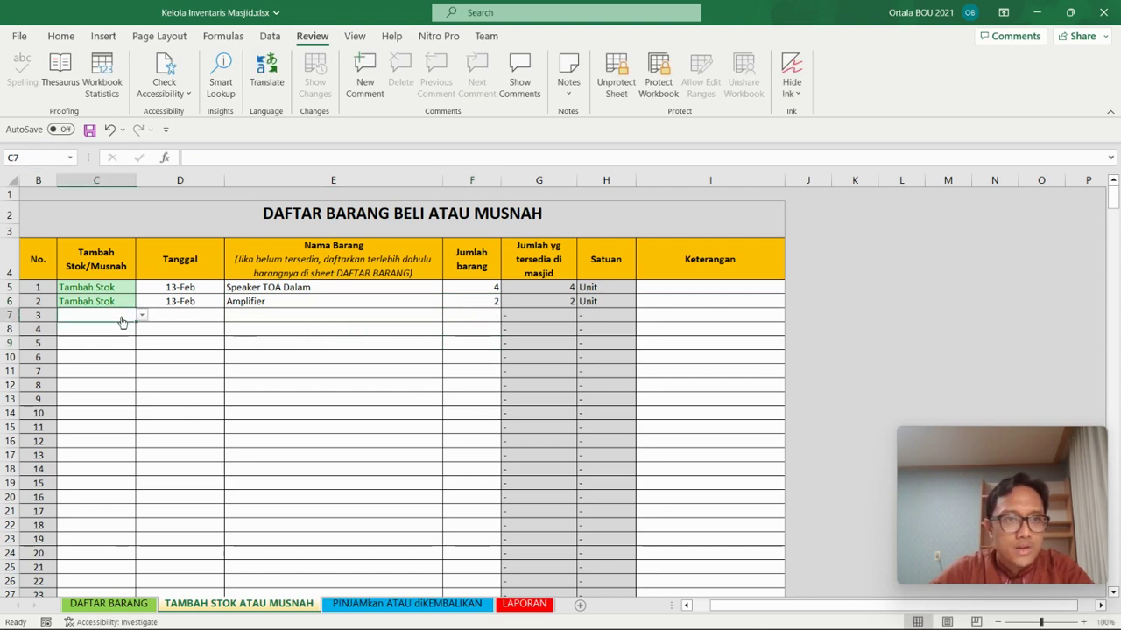
left_click(141, 315)
left_click(125, 330)
left_click(191, 313)
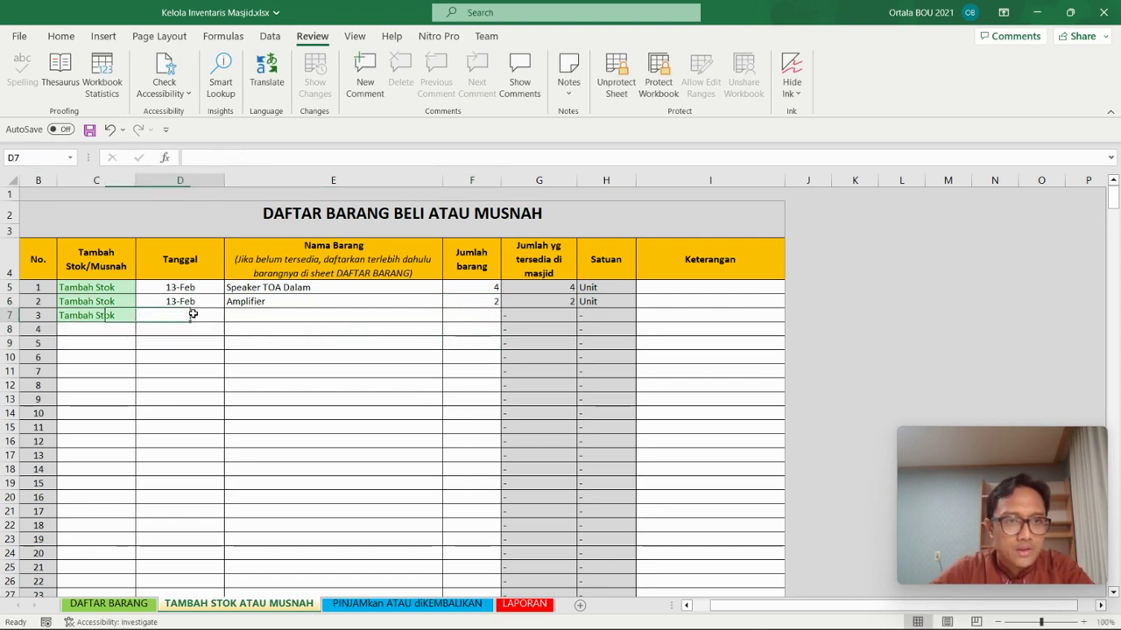
type("13-Feb")
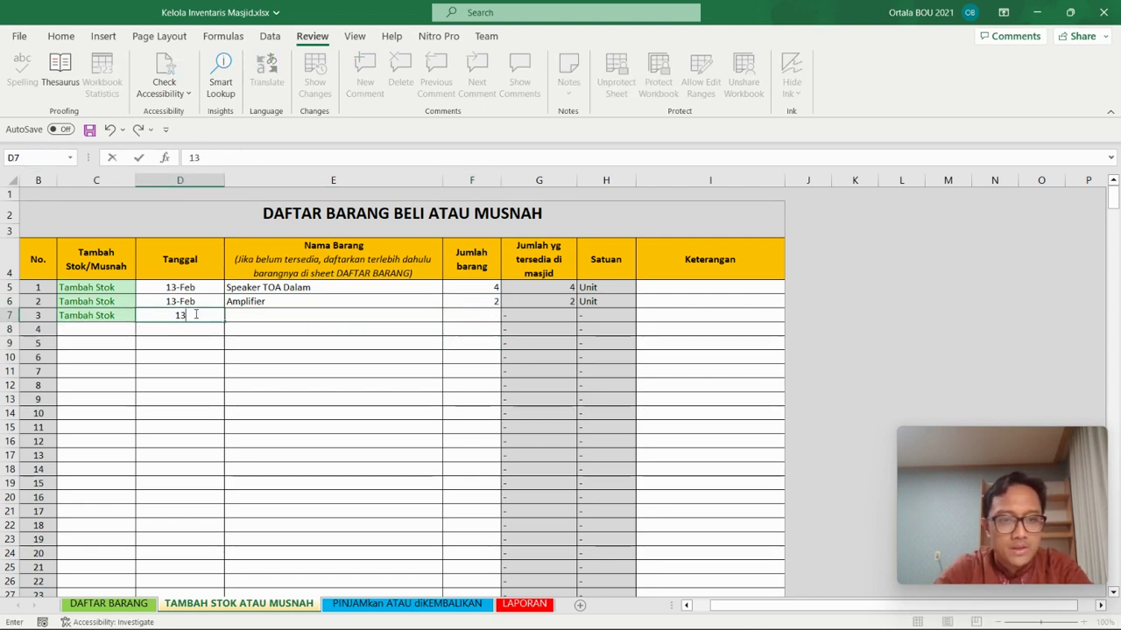
key("Tab")
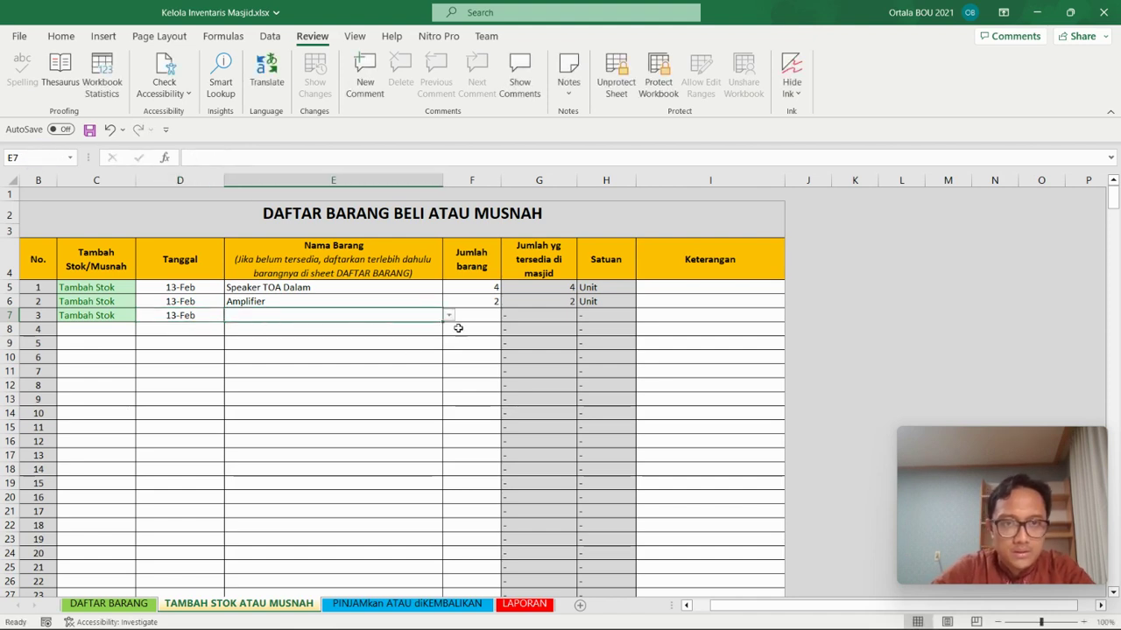
left_click(448, 315)
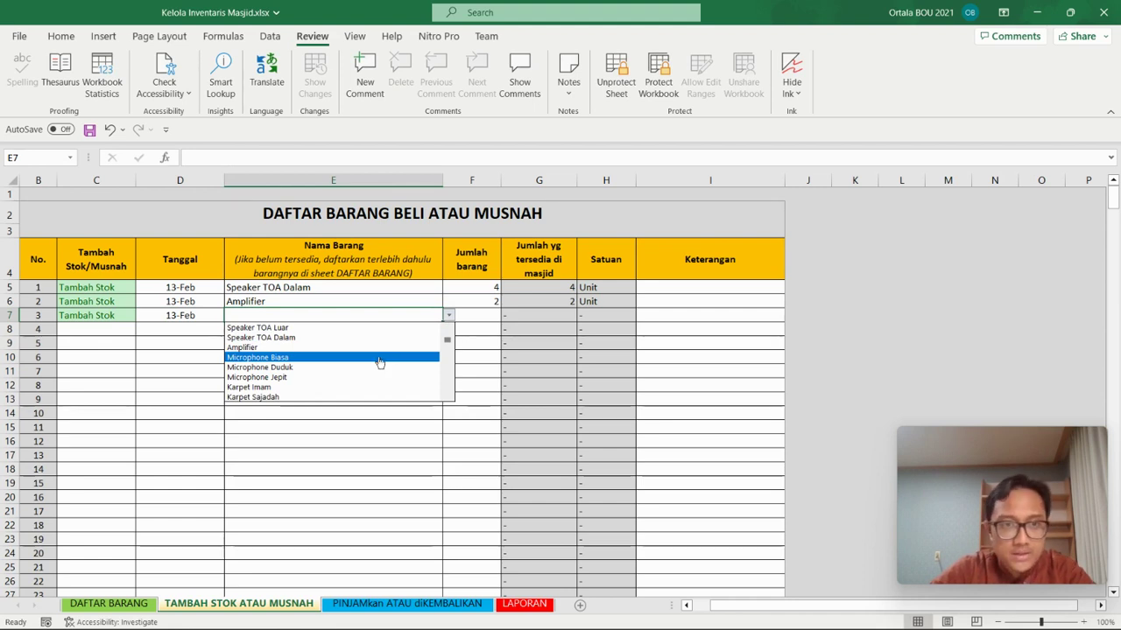
left_click(448, 347)
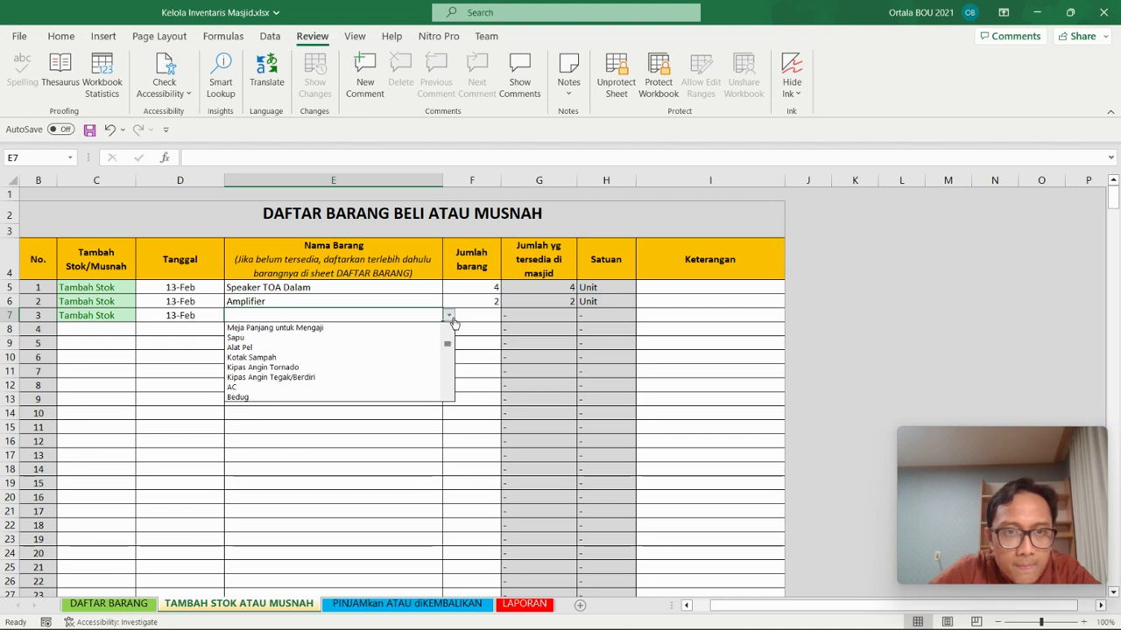
left_click(448, 326)
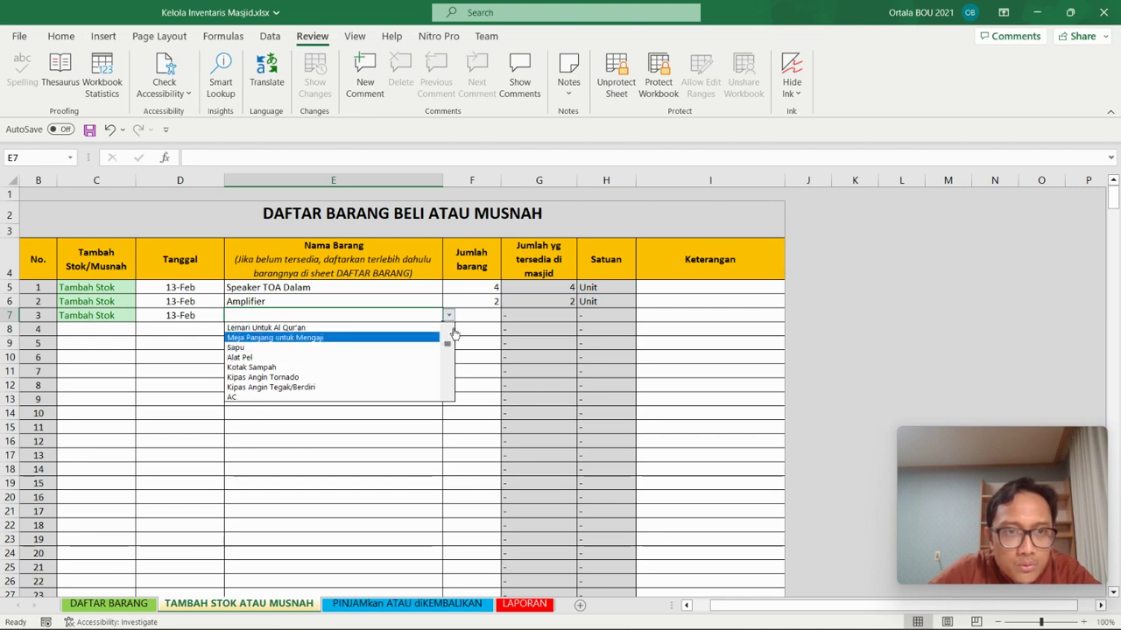
left_click(448, 333)
left_click(448, 332)
left_click(448, 332)
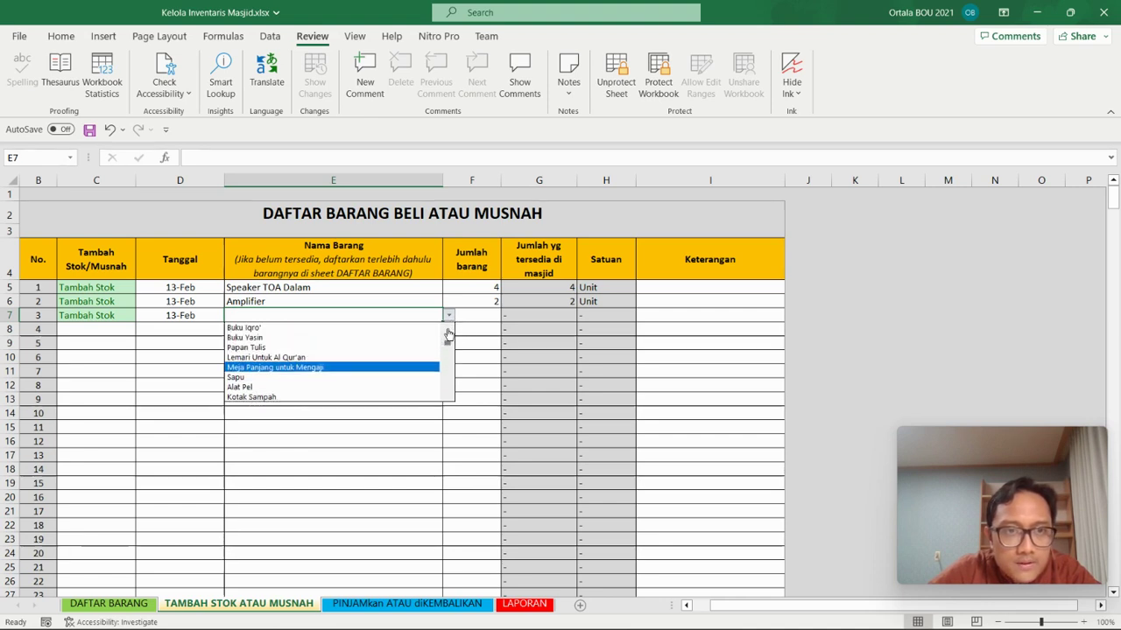
left_click(370, 328)
left_click(448, 316)
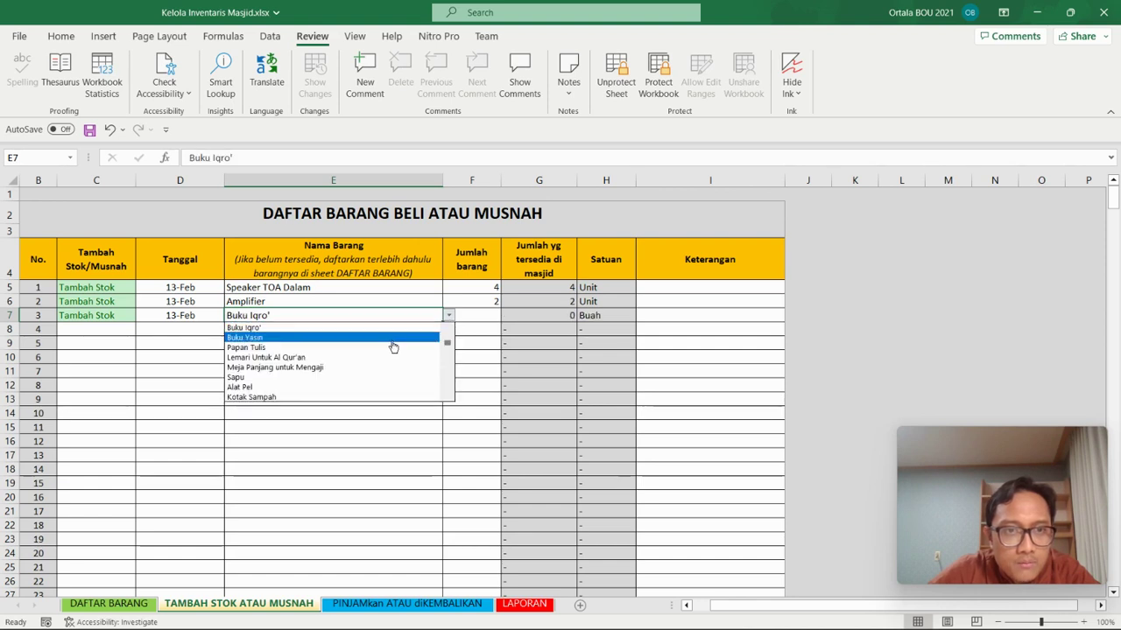
left_click(393, 344)
left_click(484, 317)
type("5")
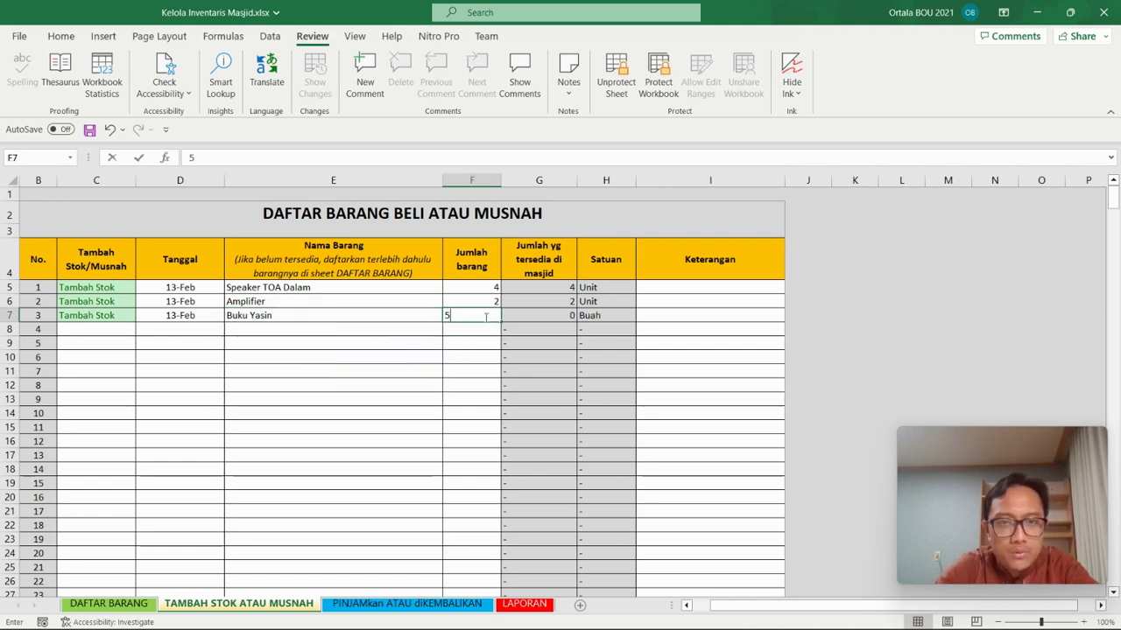
type("0")
key("Return")
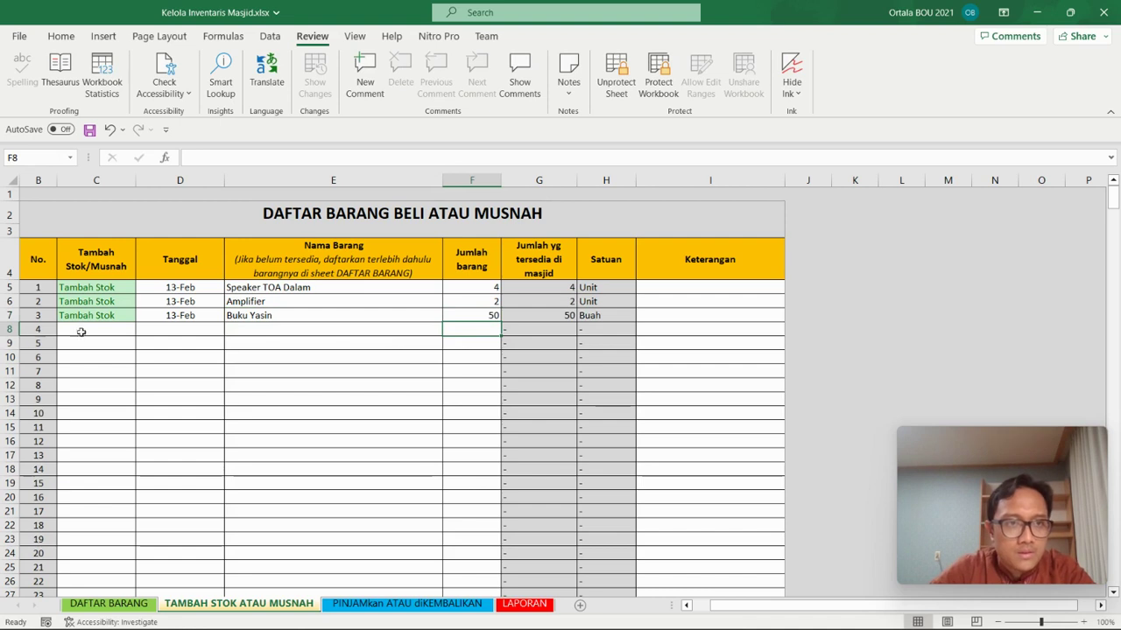
left_click(112, 330)
Step: Fill row 8 as Musnah, dated 13-Feb, item Buku Yasin, quantity 10
left_click(141, 333)
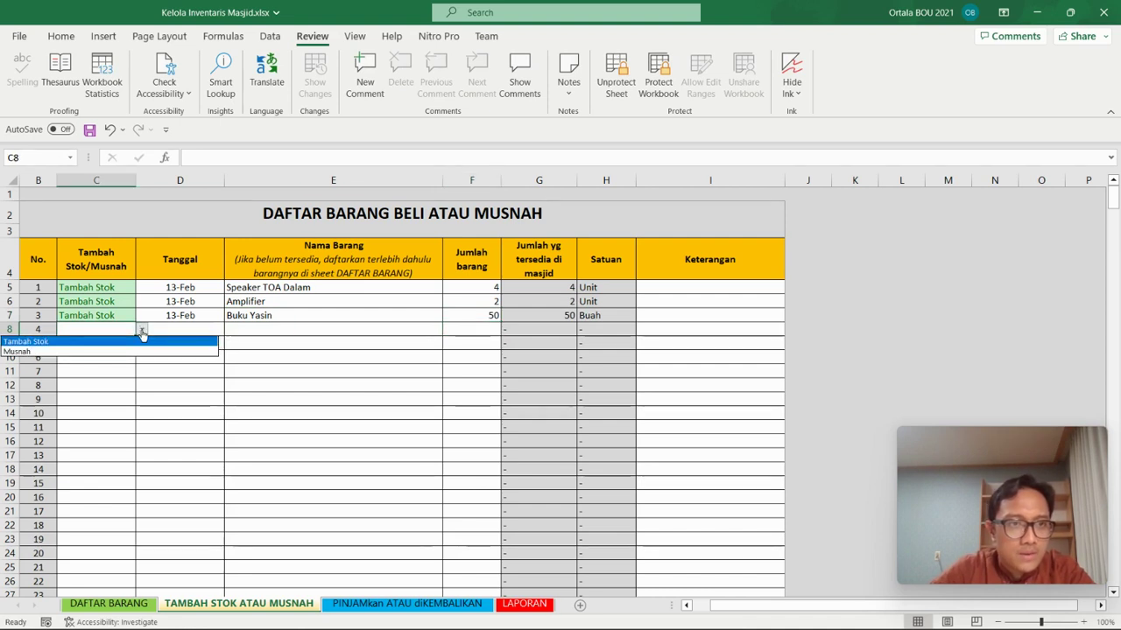
left_click(110, 351)
left_click(203, 331)
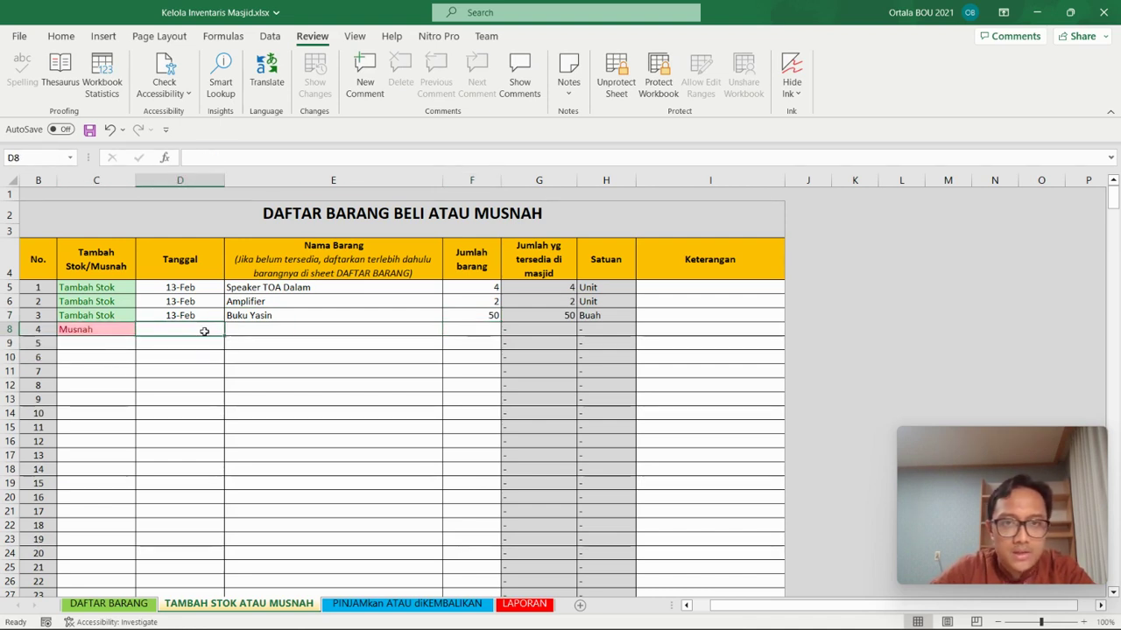
type("13")
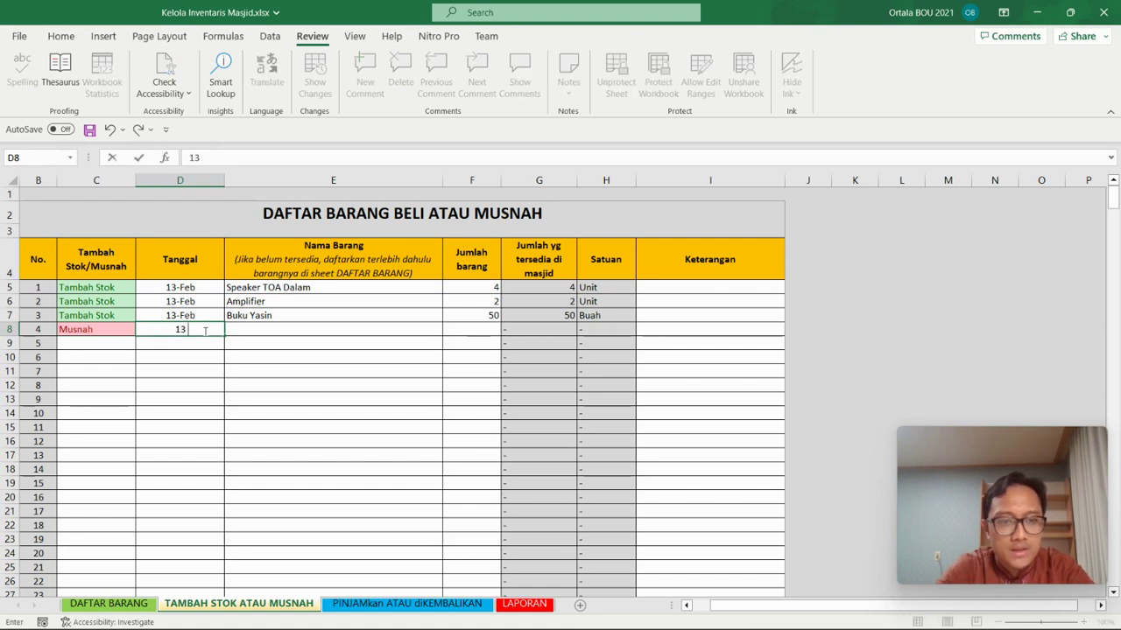
type(" feb")
key("Tab")
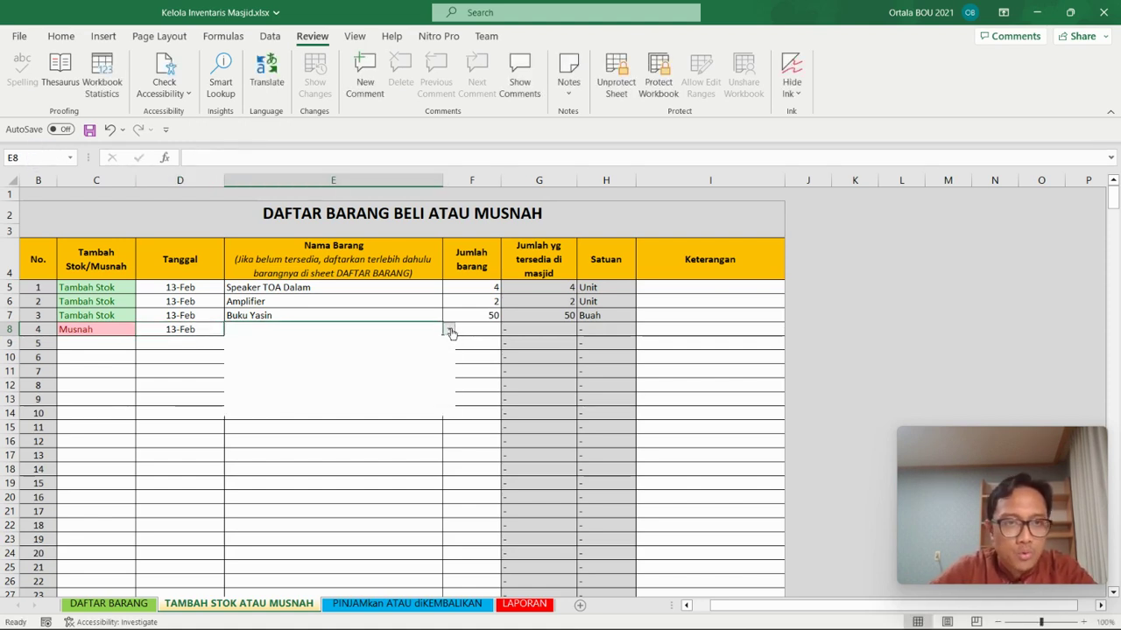
left_click(449, 331)
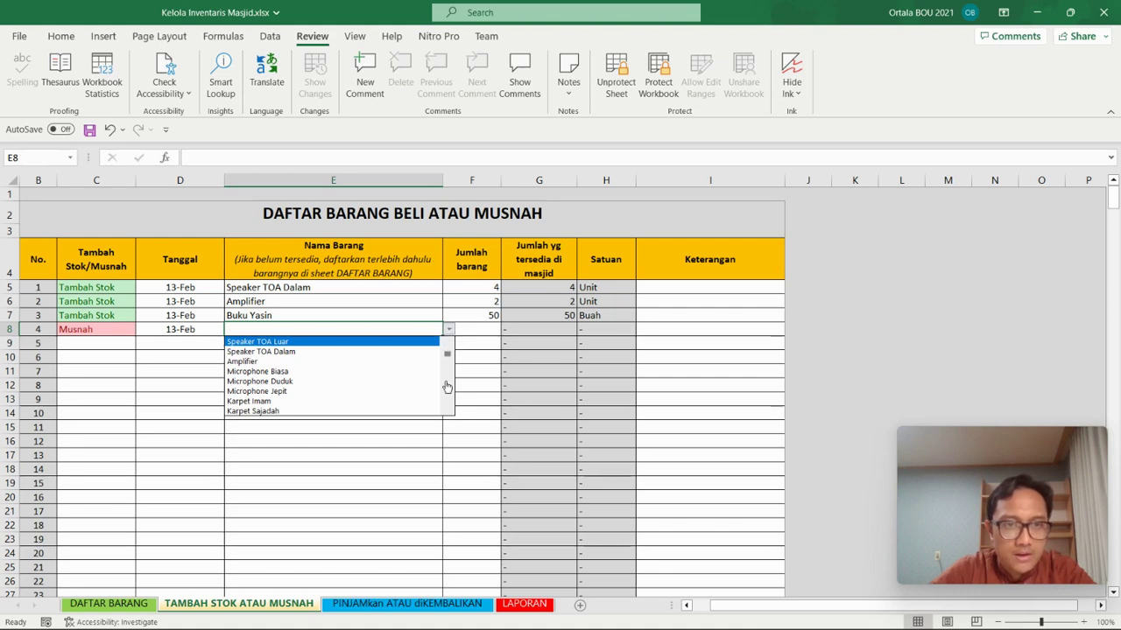
scroll(447, 386, "down", 3)
left_click(294, 380)
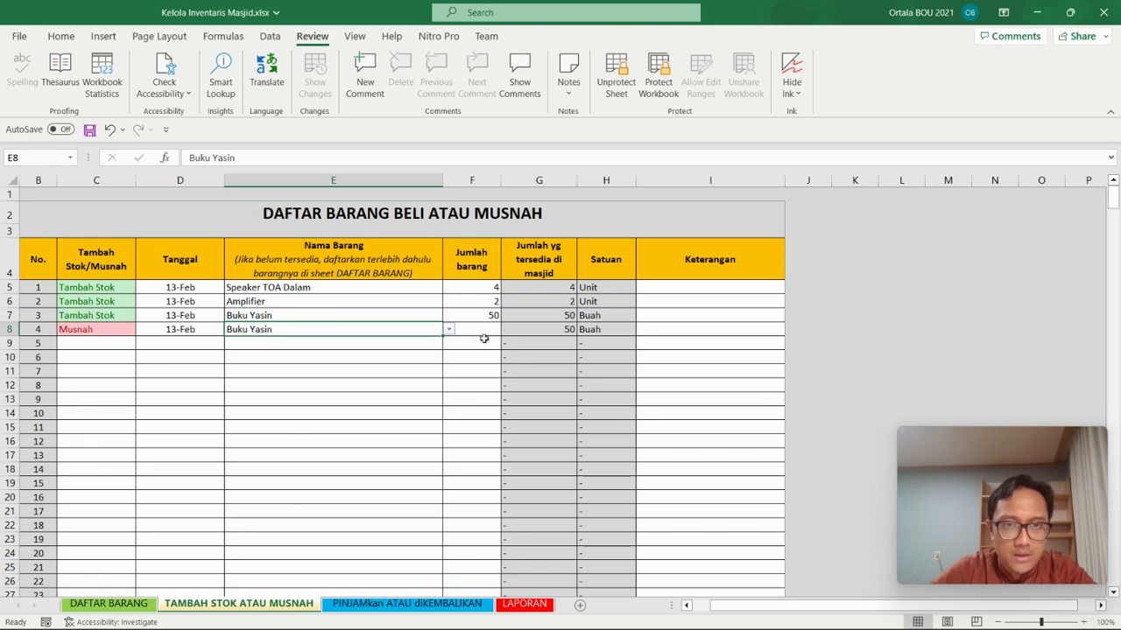
left_click(483, 328)
type("10")
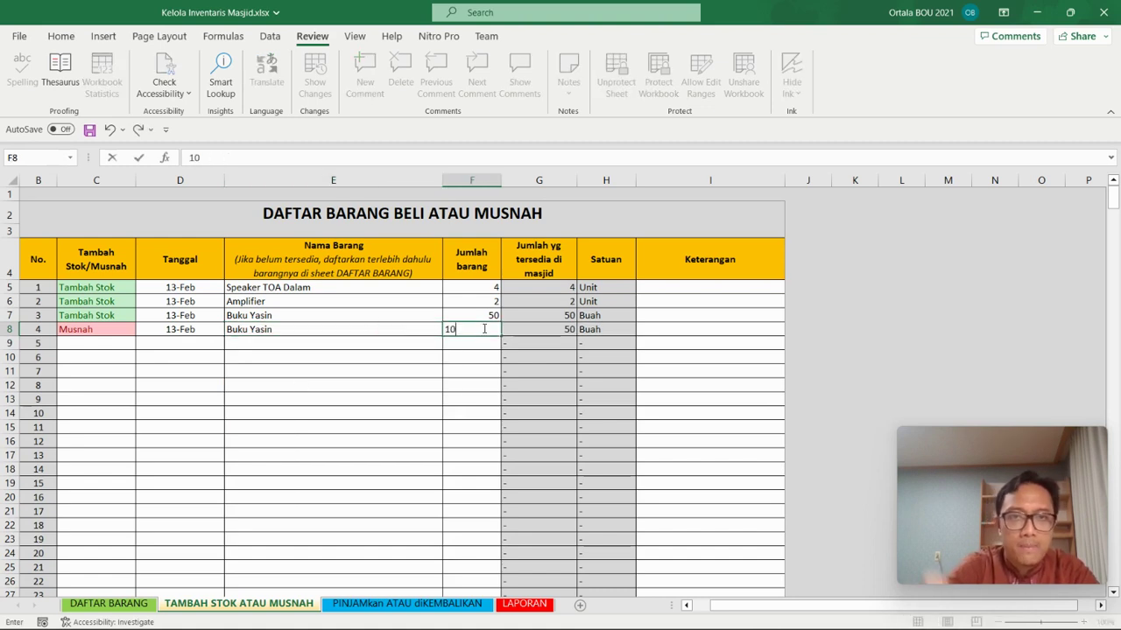
left_click(419, 455)
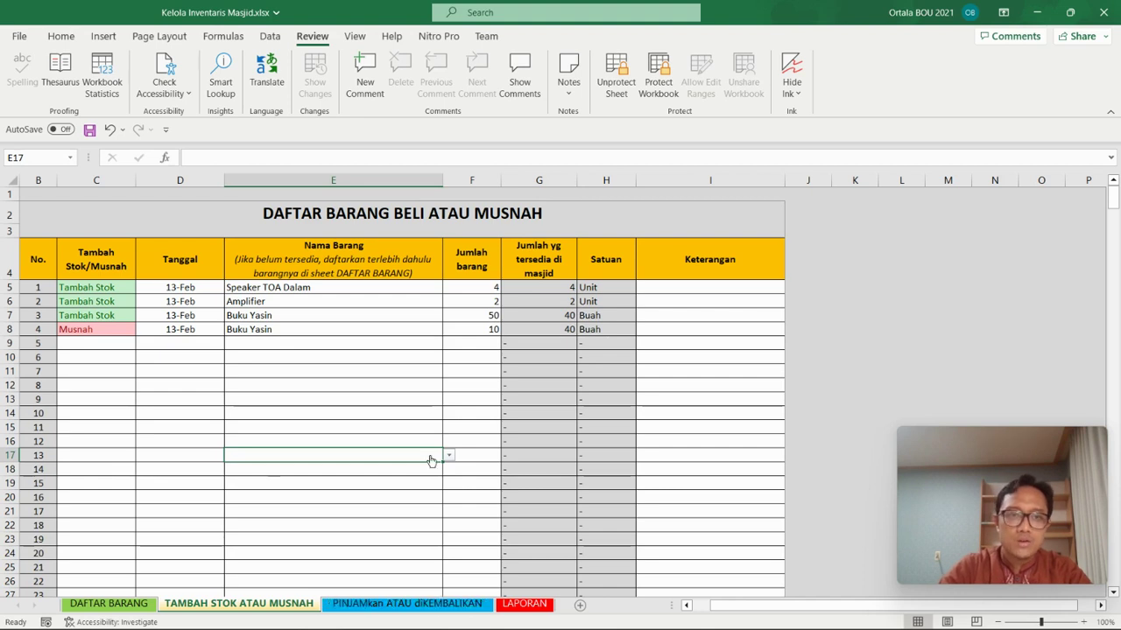
Step: On the PINJAMkan ATAU diKEMBALIKAN sheet, choose Speaker TOA Dalam as the first loan's item
left_click(408, 604)
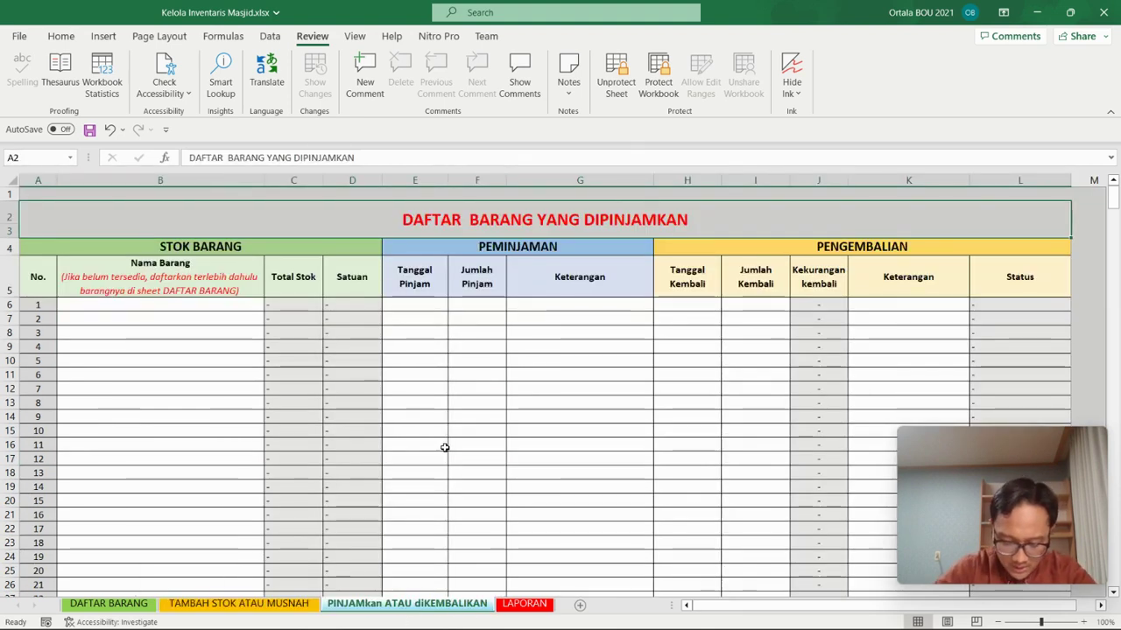
left_click(204, 306)
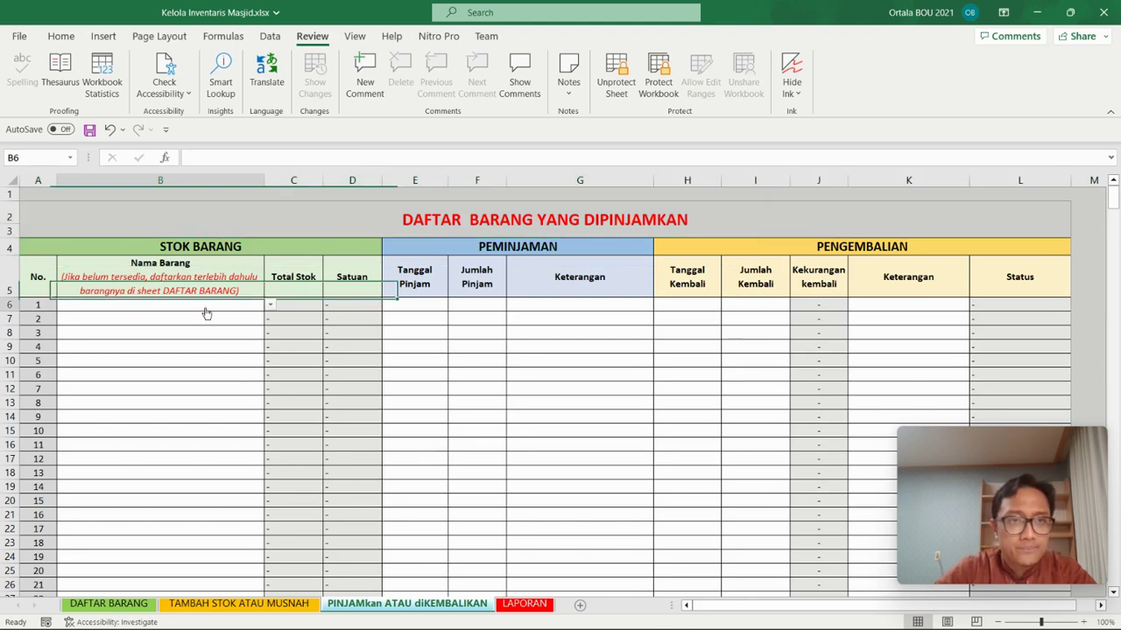
left_click(270, 306)
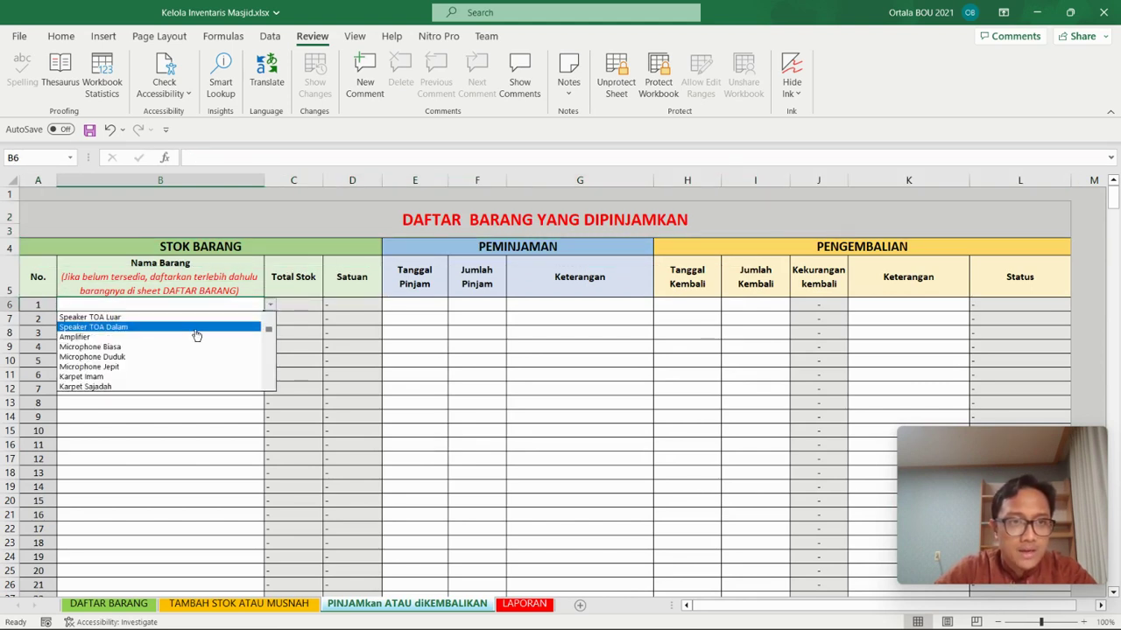
left_click(196, 327)
left_click(267, 375)
left_click(288, 306)
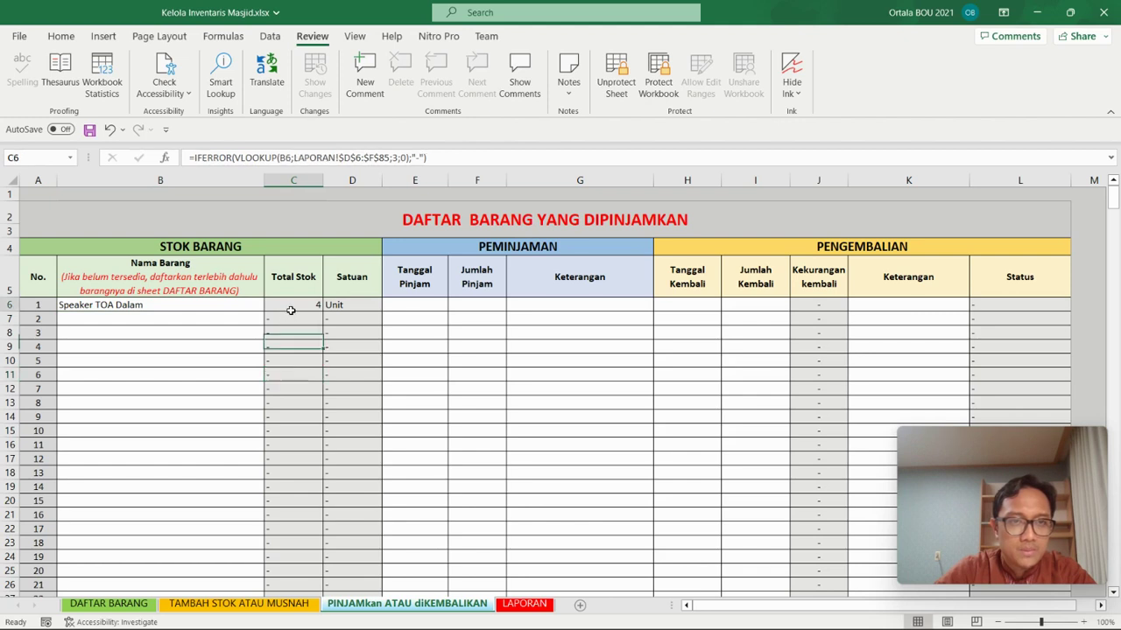
left_click(353, 307)
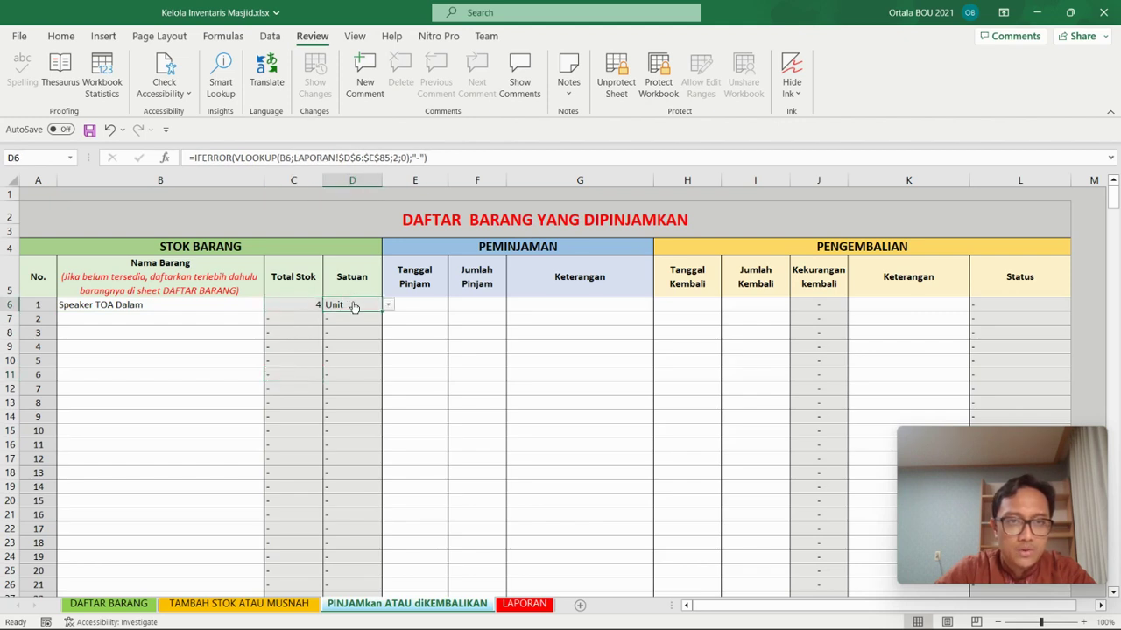
Step: Enter loan date 20-Feb and borrowed quantity 2 for the speaker
left_click(417, 302)
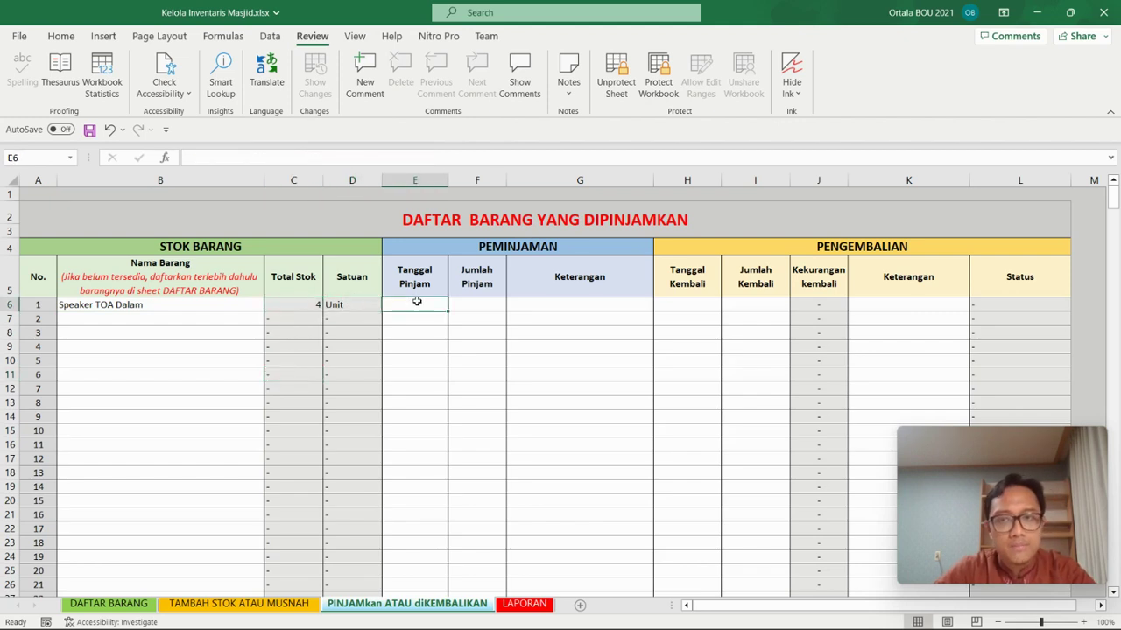
type("20")
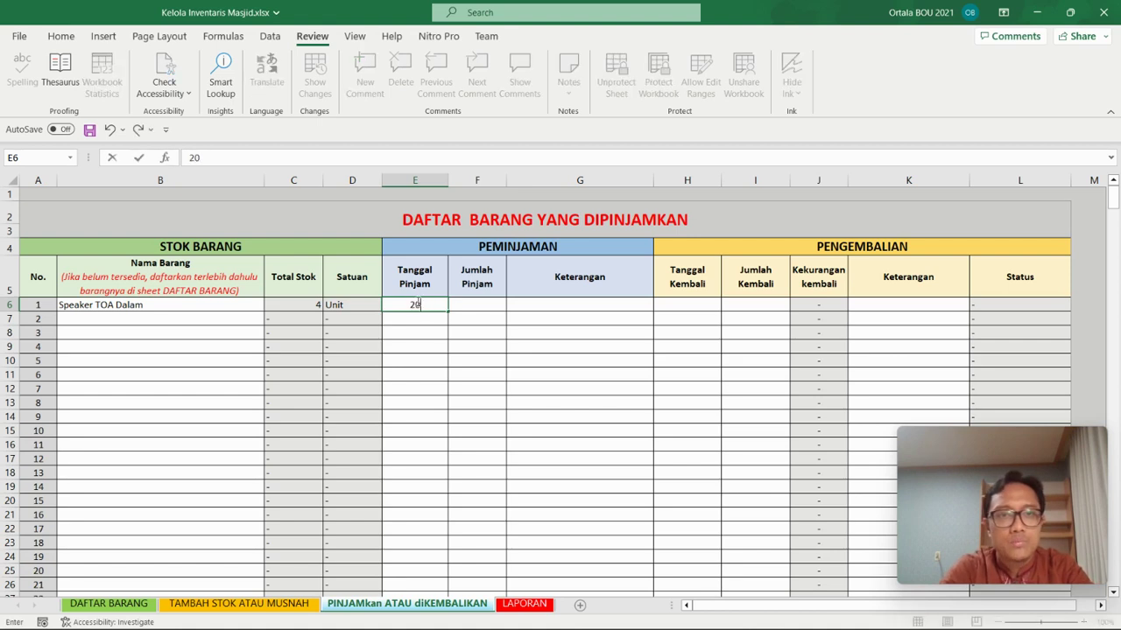
type(" feb")
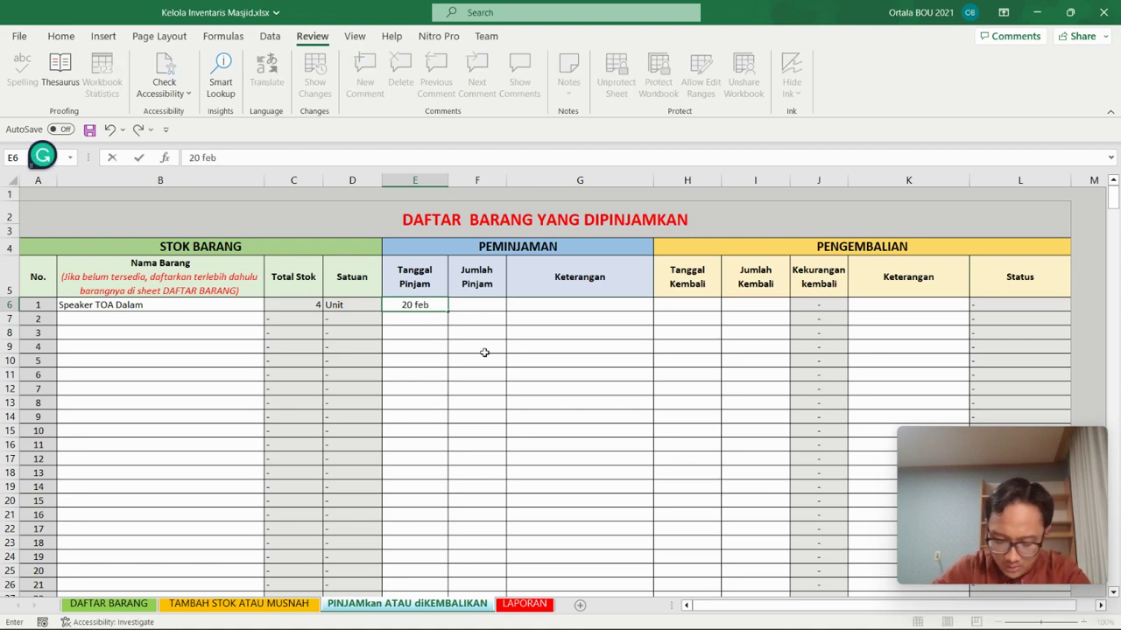
key("Tab")
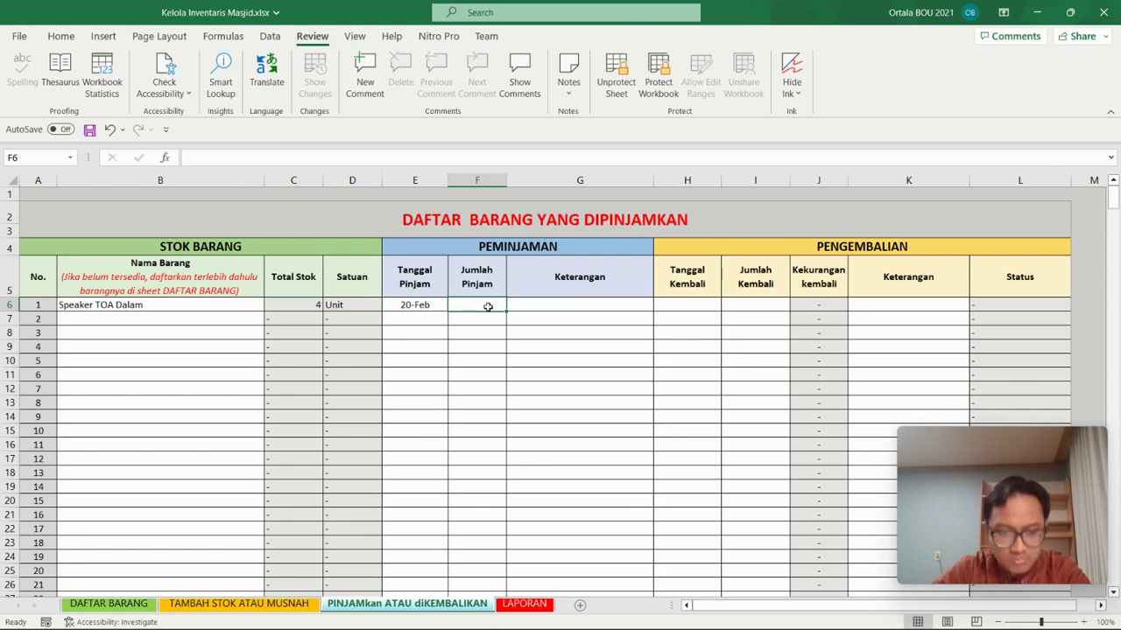
type("2")
left_click(513, 401)
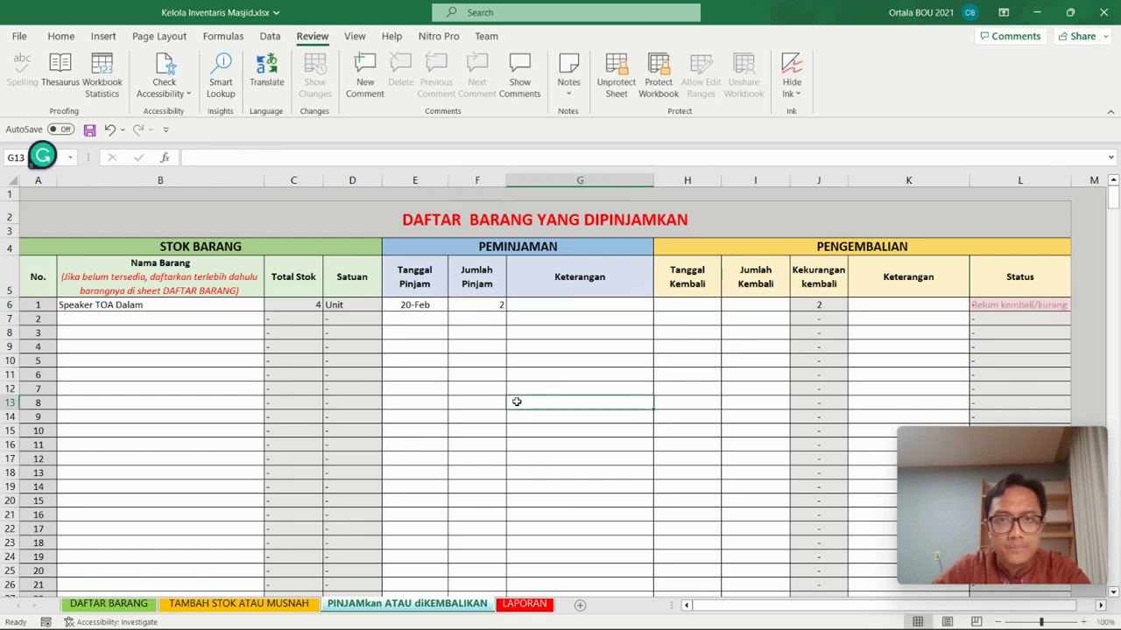
Step: Test a borrowed quantity of 5, cancelling the Perhatian! warning to keep 2
left_click(483, 304)
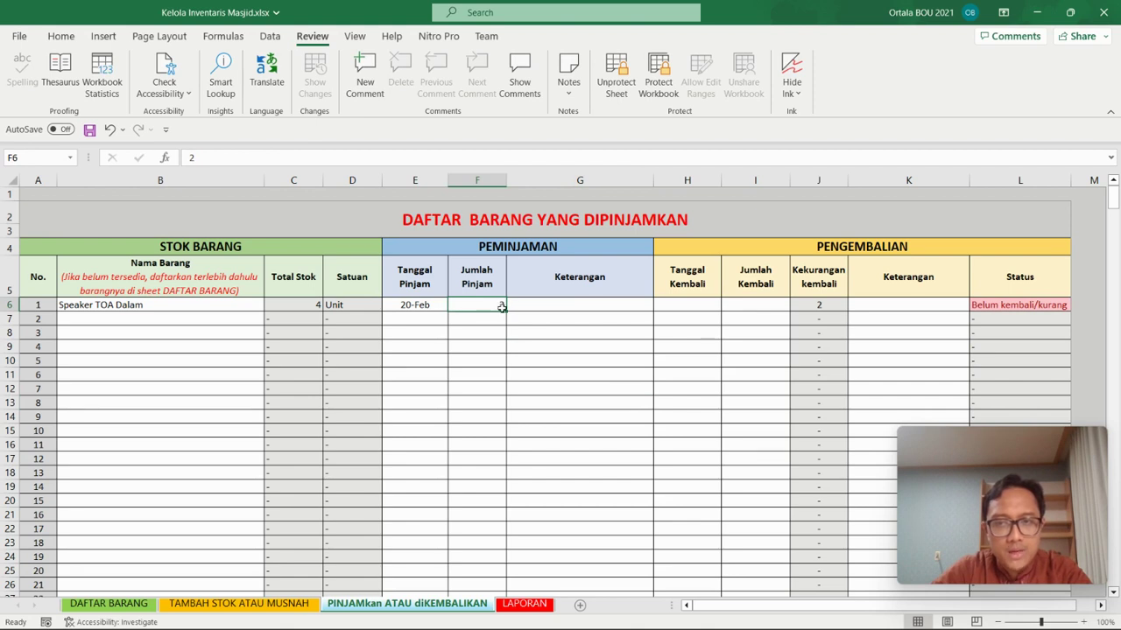
left_click(300, 301)
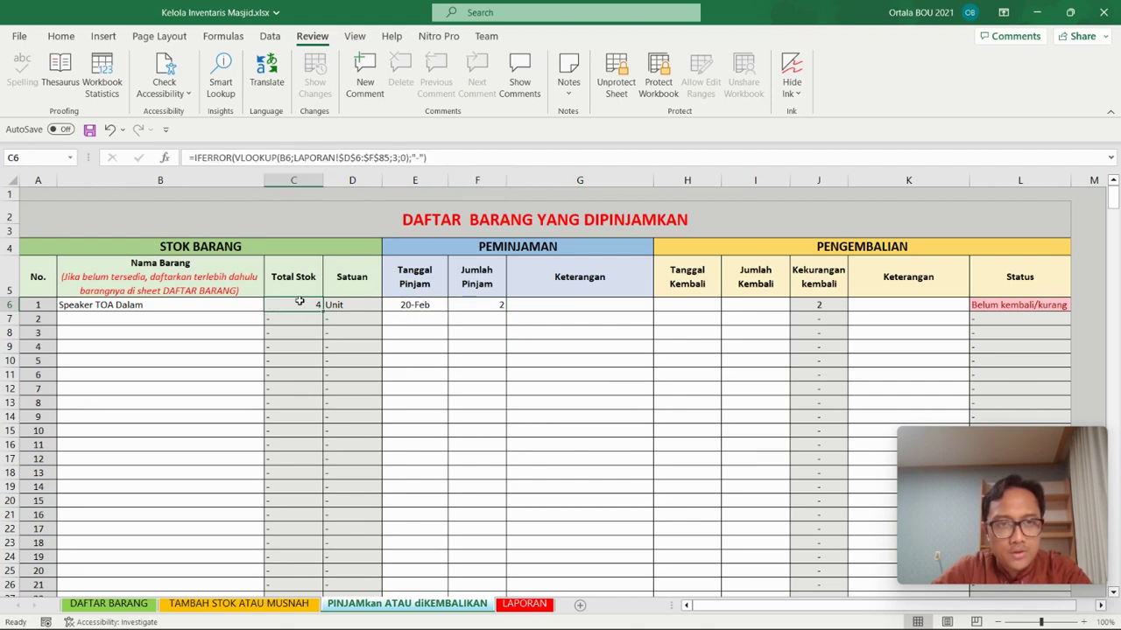
left_click(475, 302)
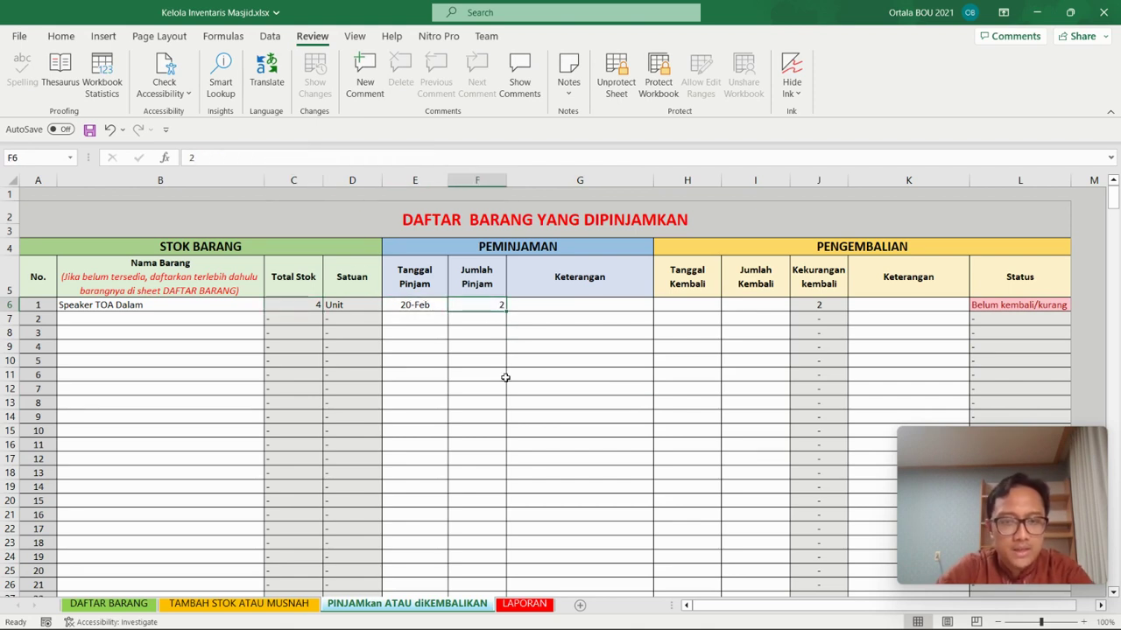
type("5")
key("Return")
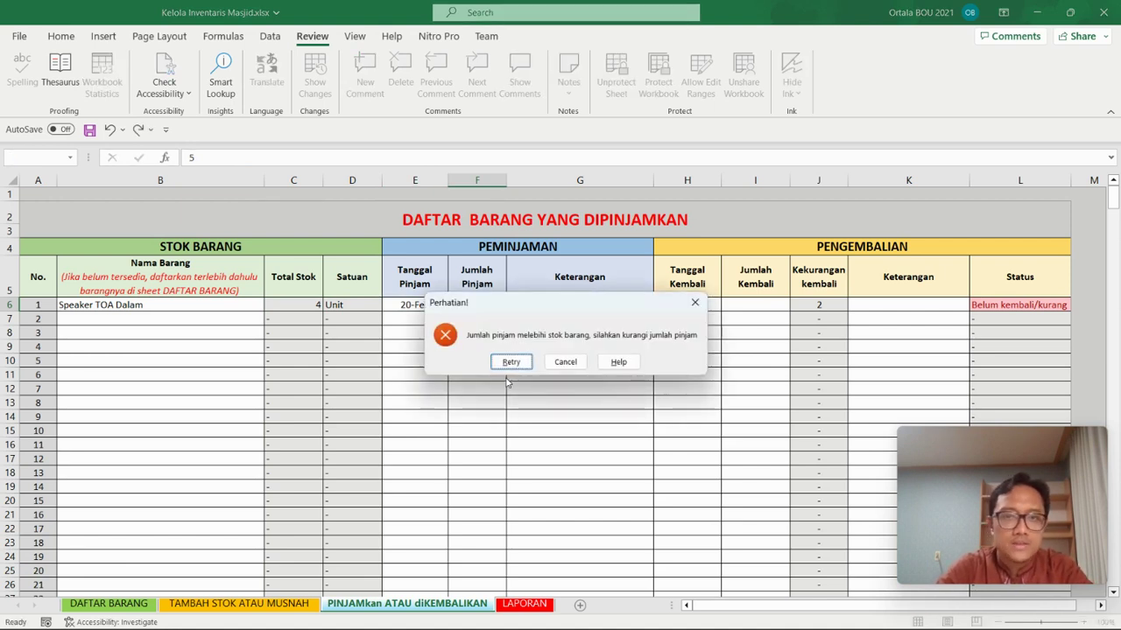
left_click_drag(528, 317, 501, 359)
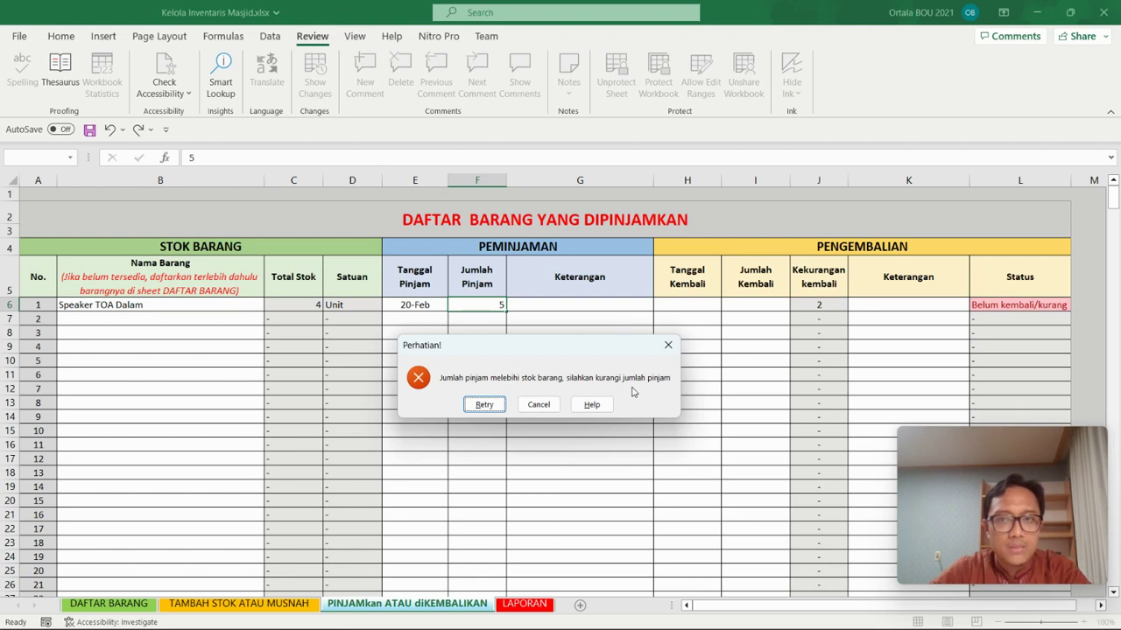
left_click(538, 404)
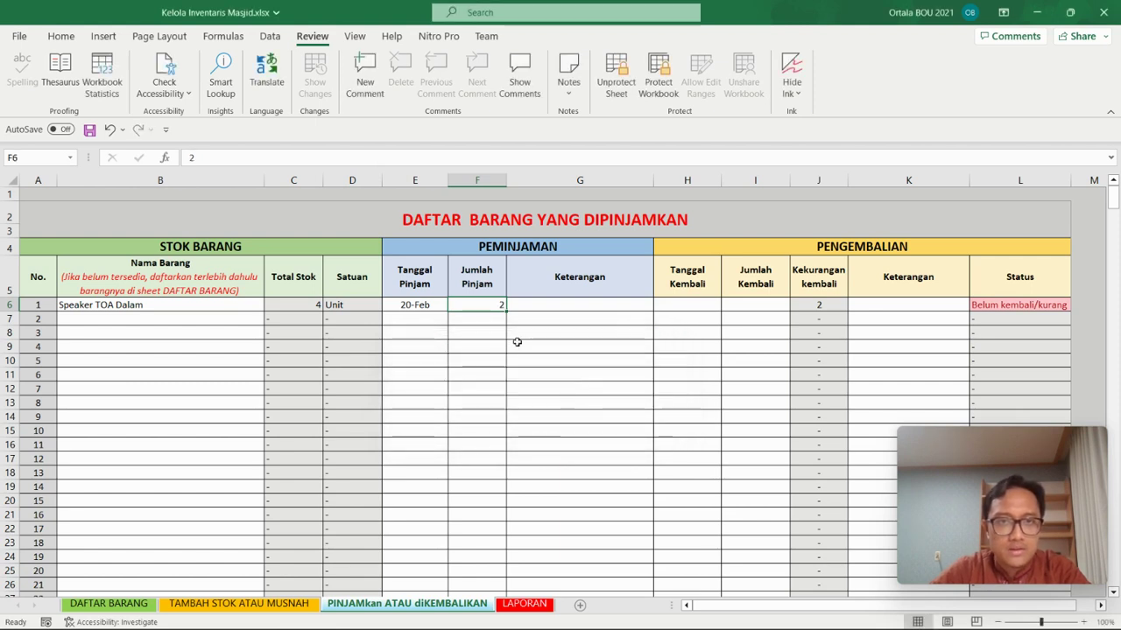
Step: Type a Keterangan remark in G6 naming the borrower of the speaker
left_click(604, 305)
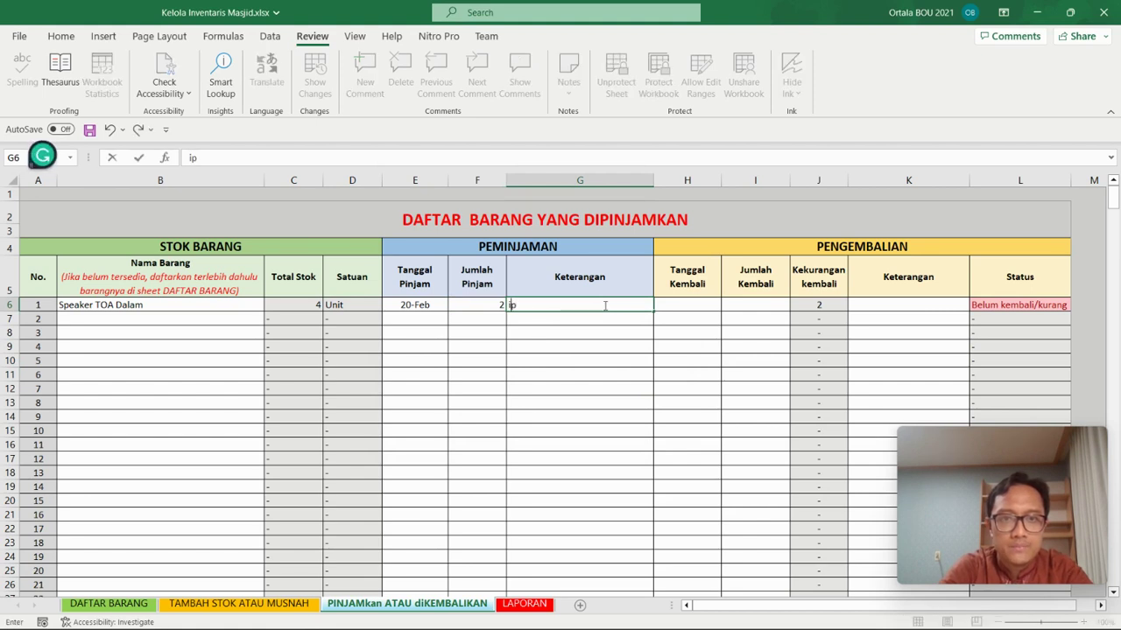
type("Dip")
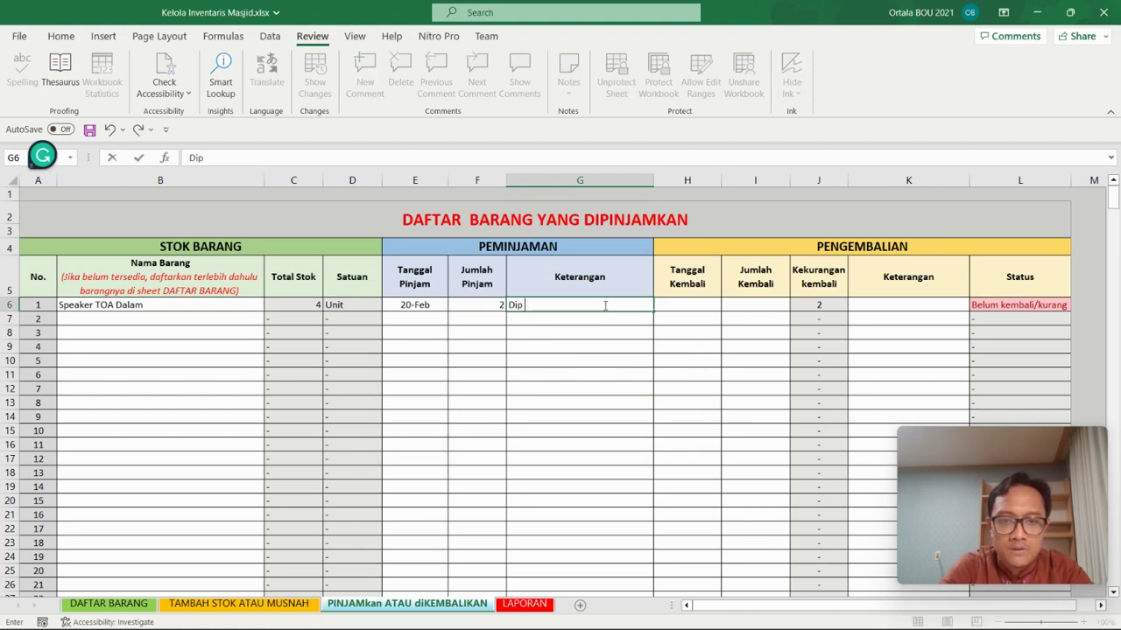
type("injam Pak ra")
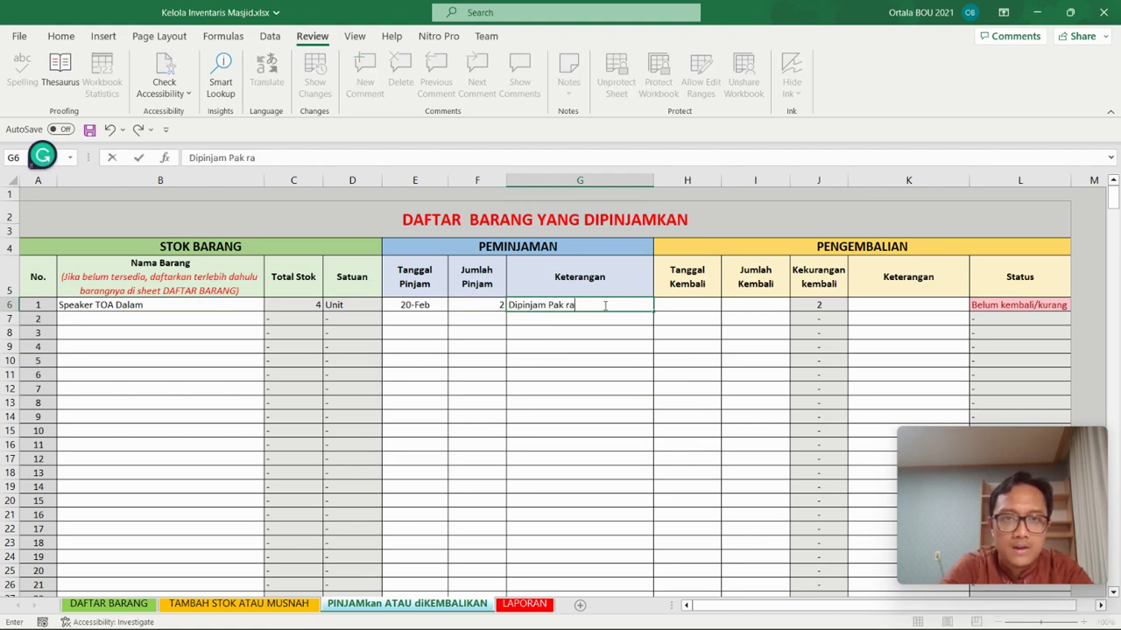
type("hmat")
key("Tab")
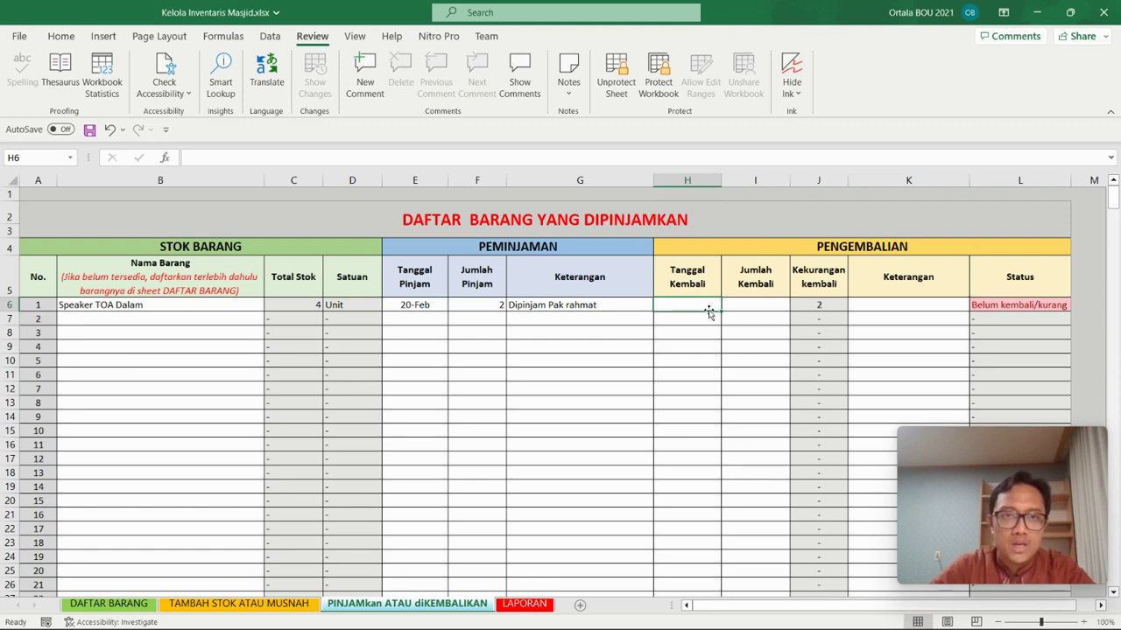
Step: Enter return date 23-Feb and returned quantity 2, correcting an initial entry of 1
type("23")
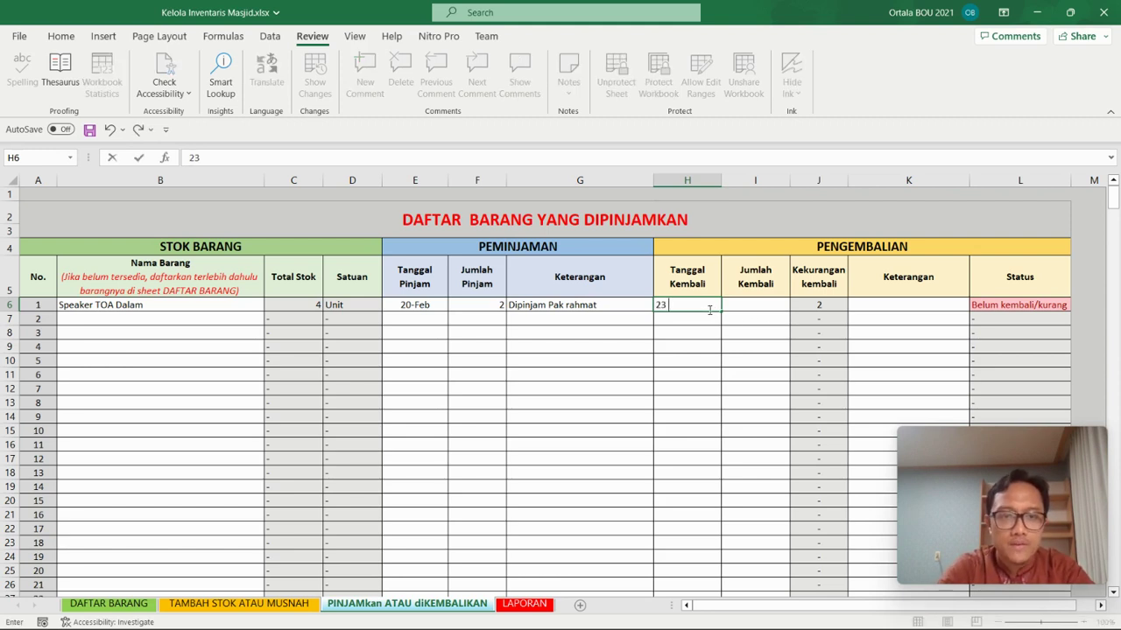
type(" feb")
key("Tab")
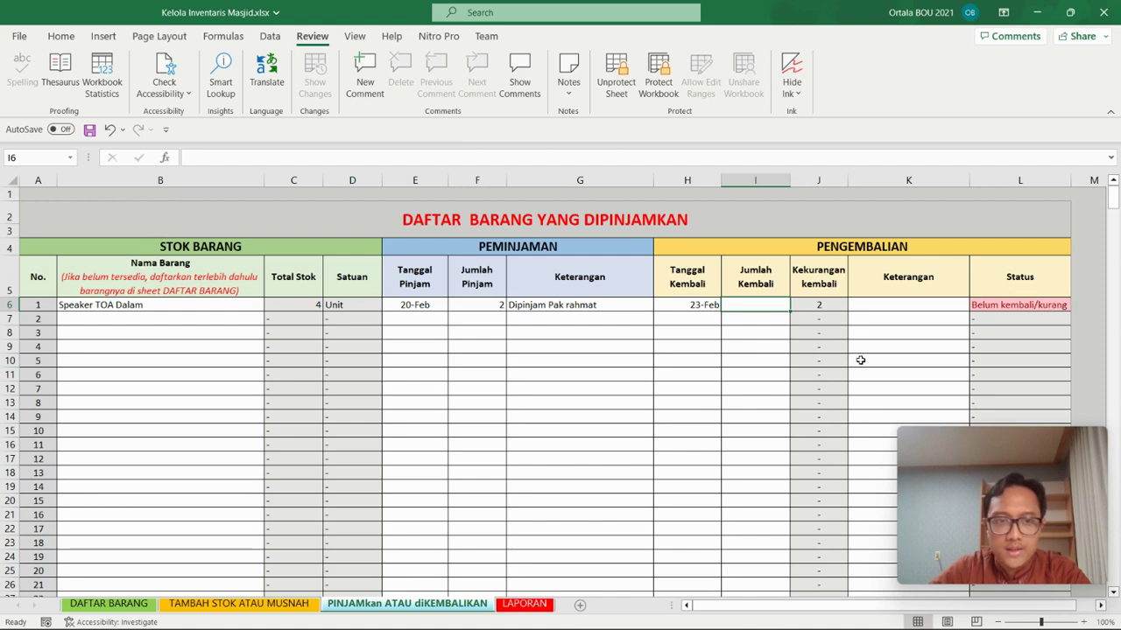
type("1")
key("Return")
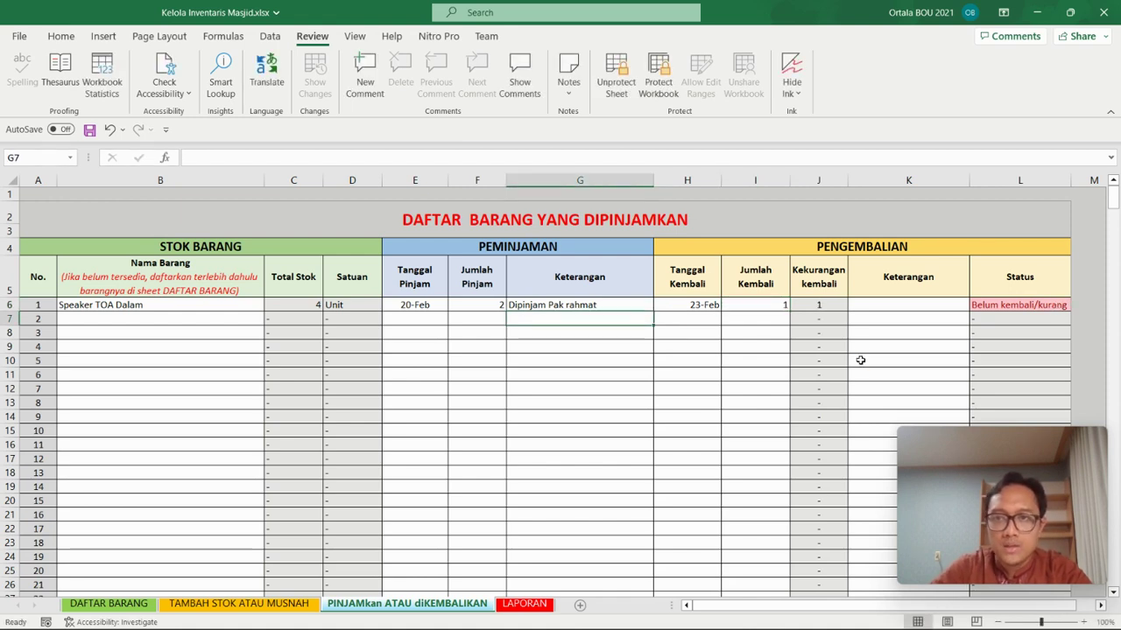
double_click(774, 304)
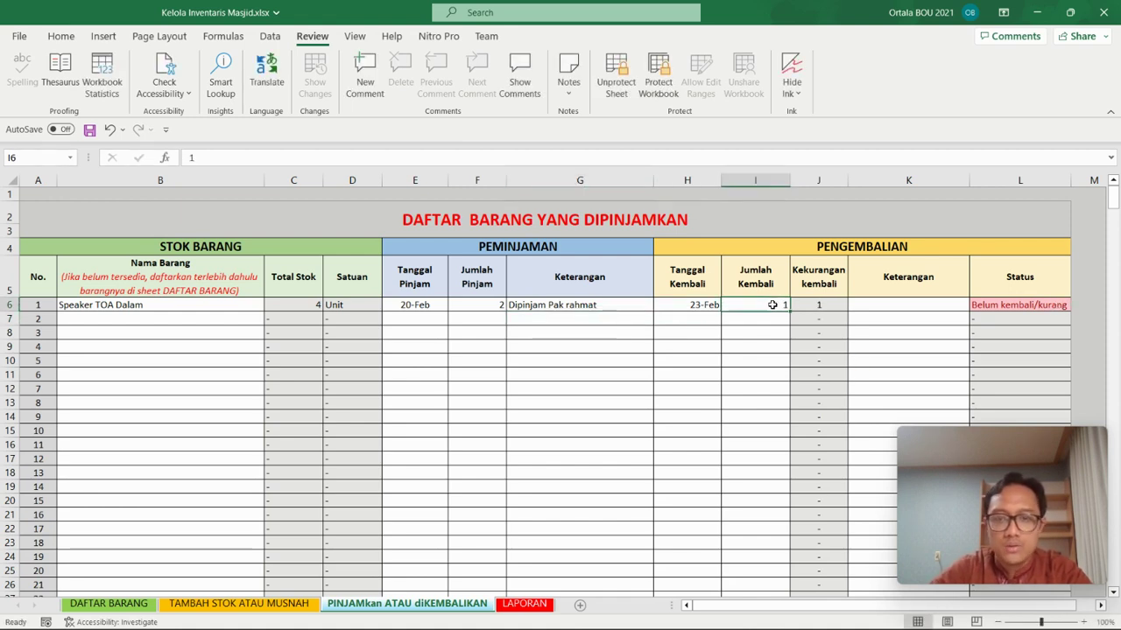
key("BackSpace")
type("2")
key("Return")
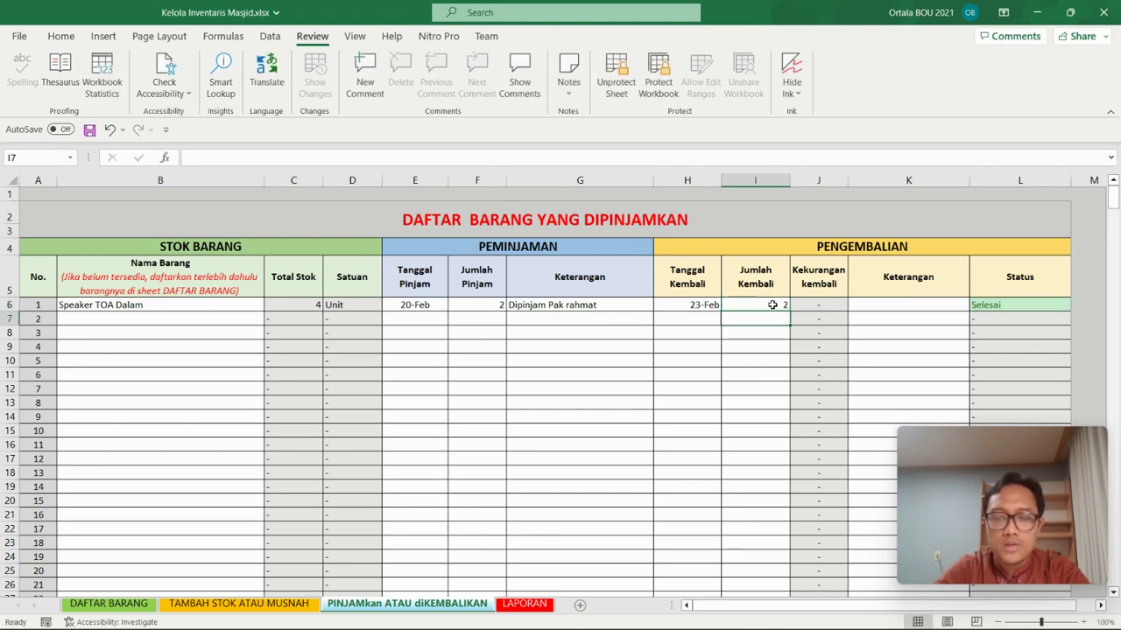
Step: Add the second loan: Amplifier borrowed on 20-Feb, quantity 2
left_click(1009, 302)
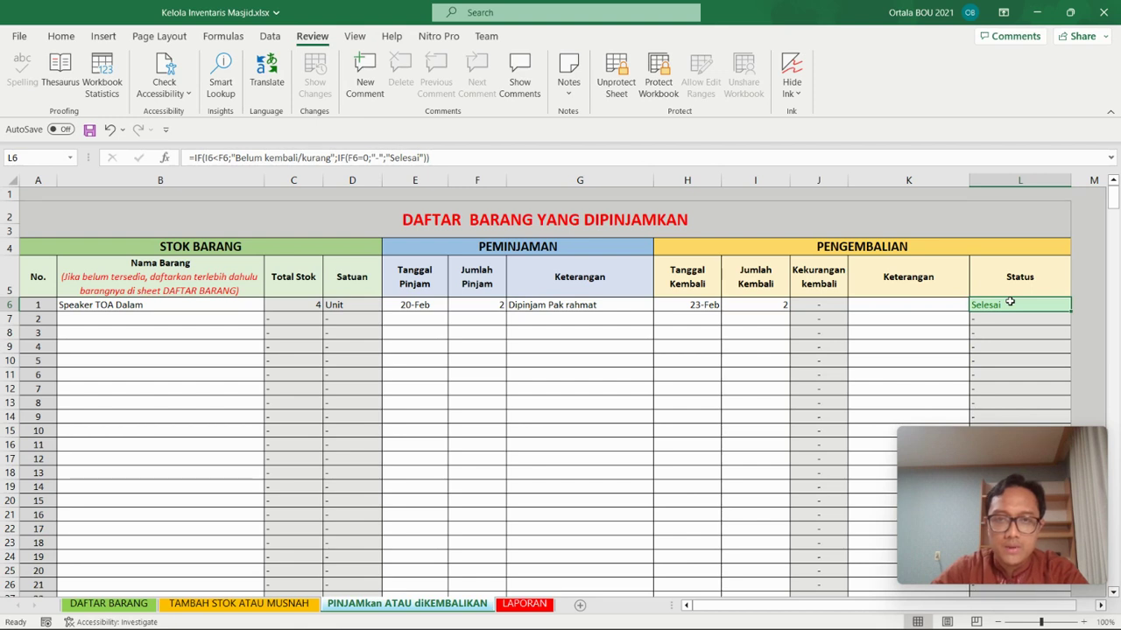
left_click(180, 324)
left_click(269, 320)
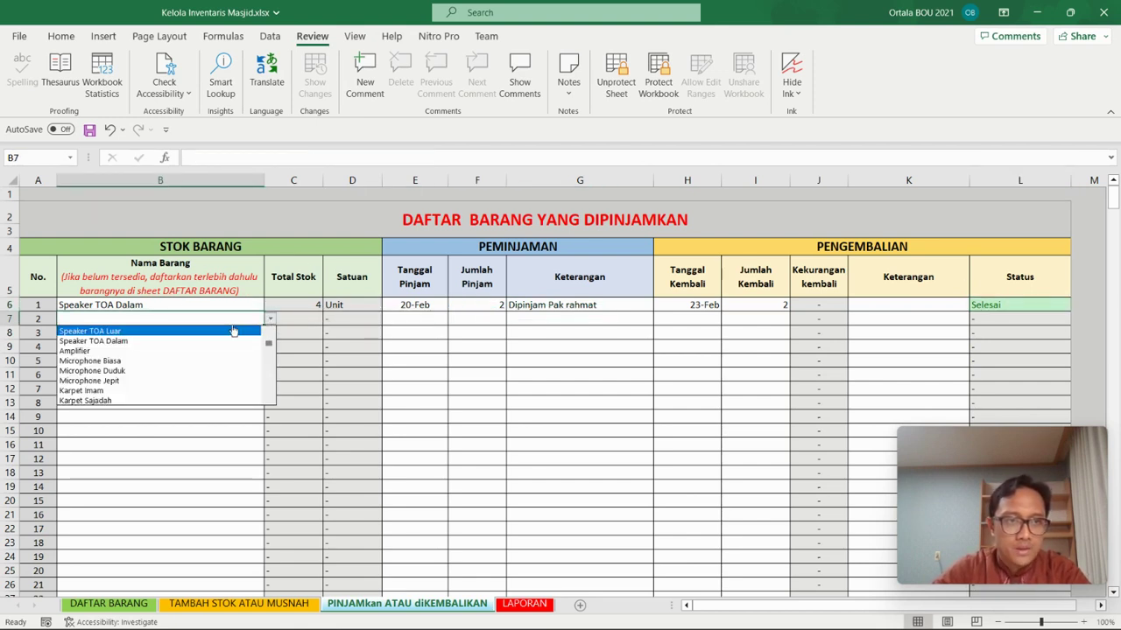
left_click(140, 351)
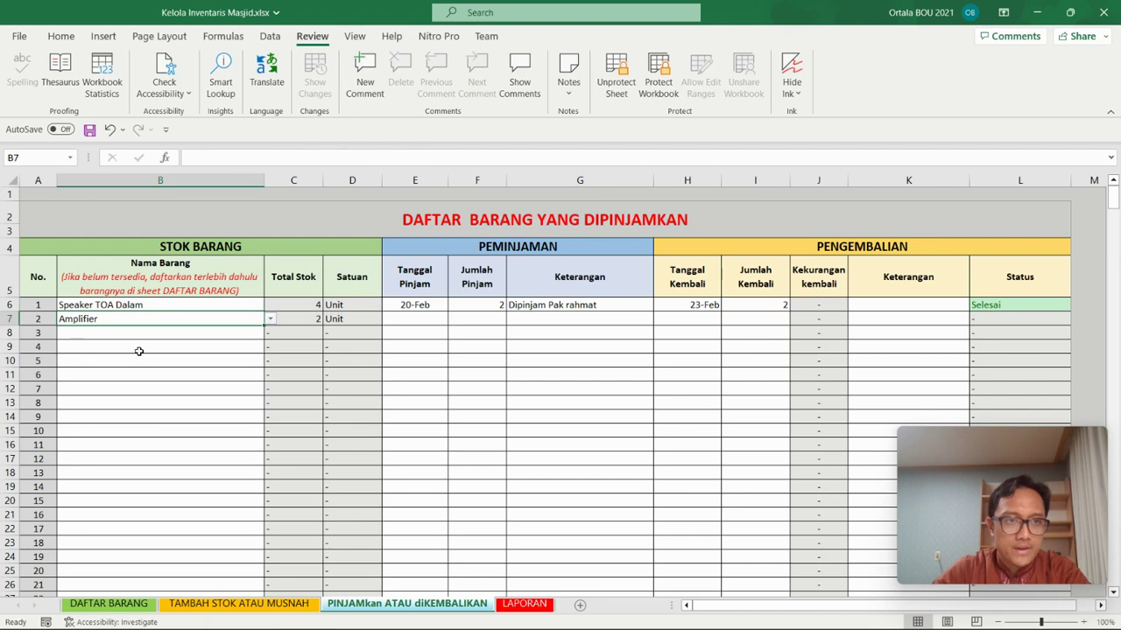
left_click(421, 322)
type("20 fe")
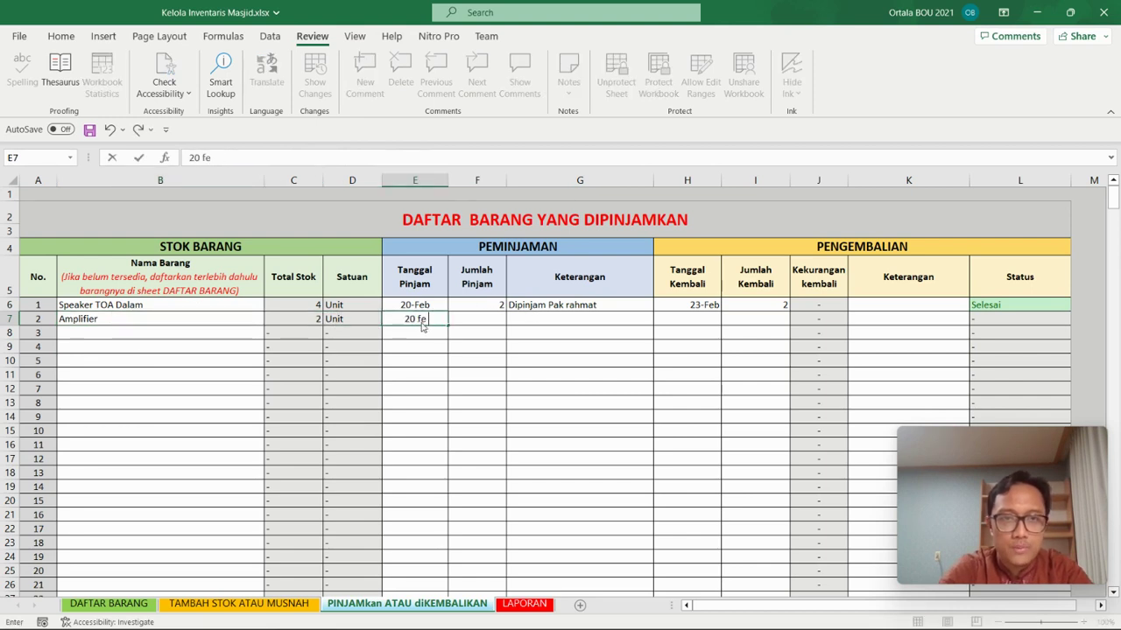
type("b")
key("Tab")
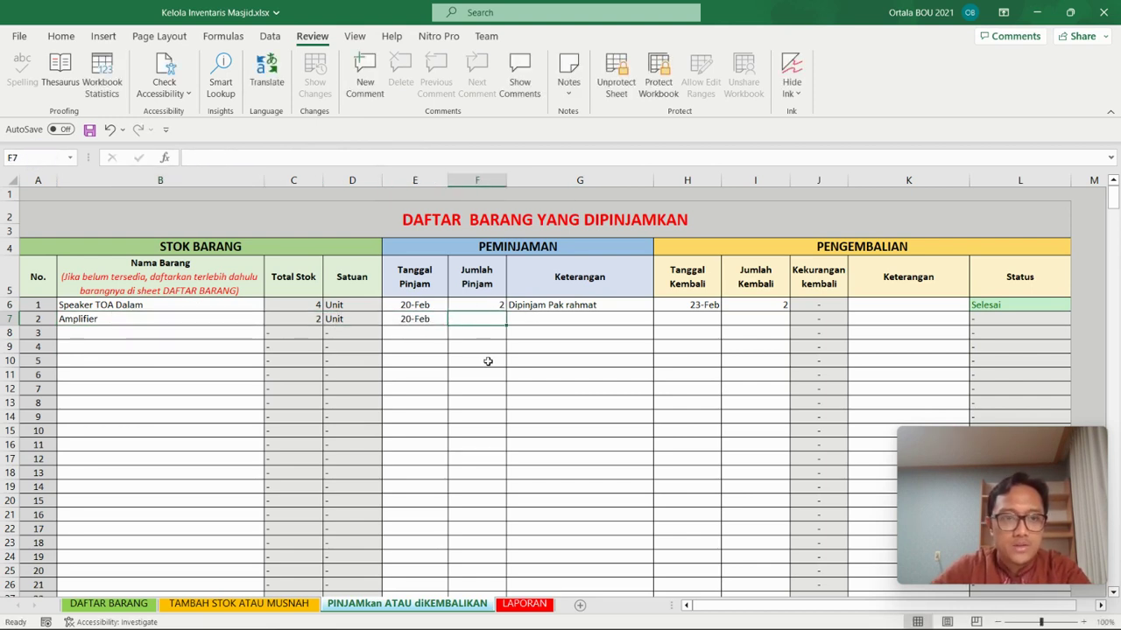
type("2")
left_click(563, 319)
Step: Copy the first loan's remark into G7 and replace the borrower's name
left_click(578, 305)
key("ctrl+c")
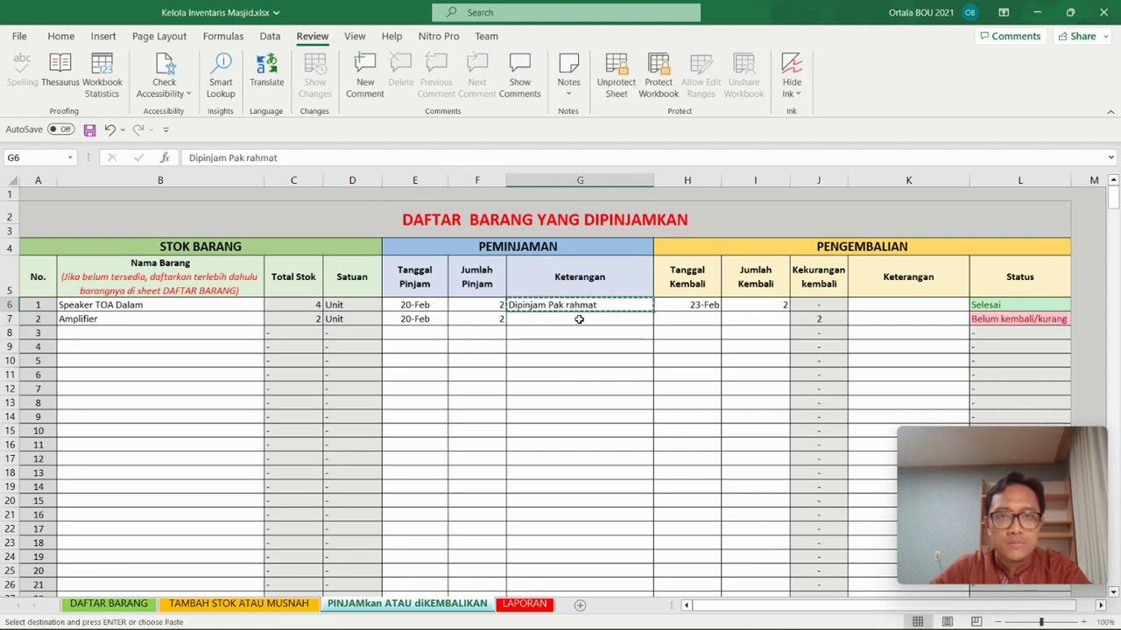
left_click(579, 318)
key("ctrl+v")
double_click(587, 318)
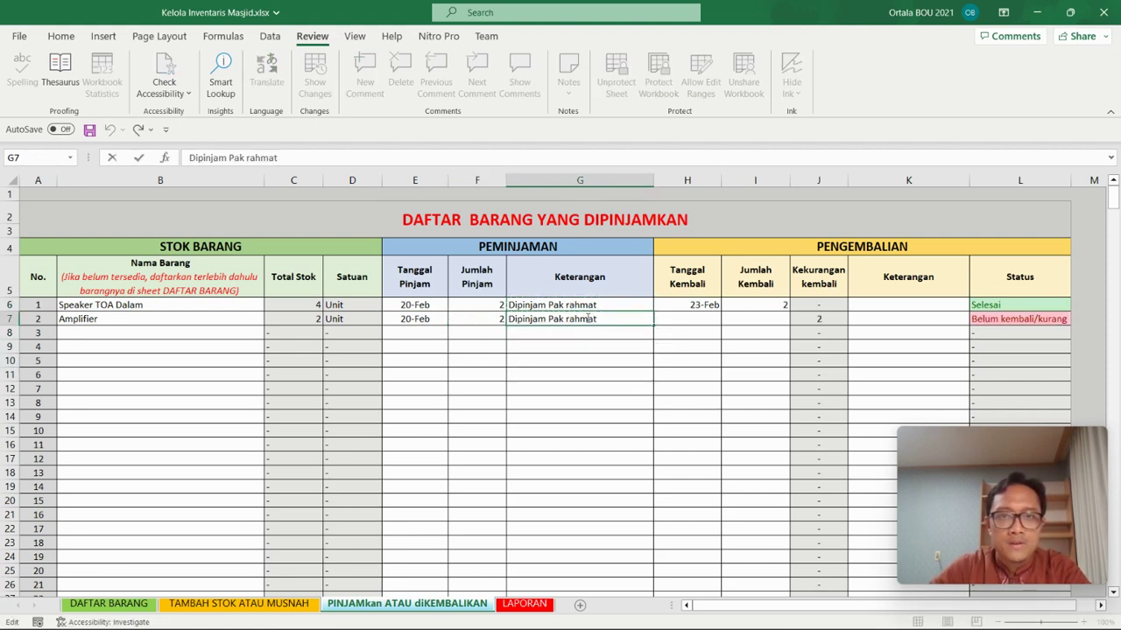
double_click(588, 319)
type("rido")
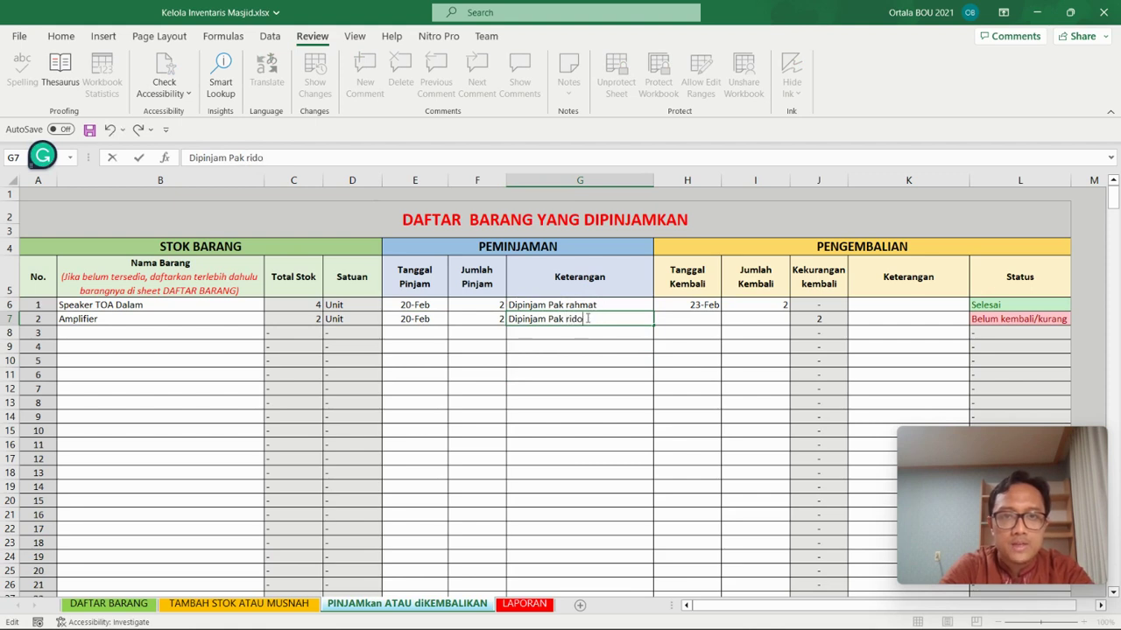
key("Tab")
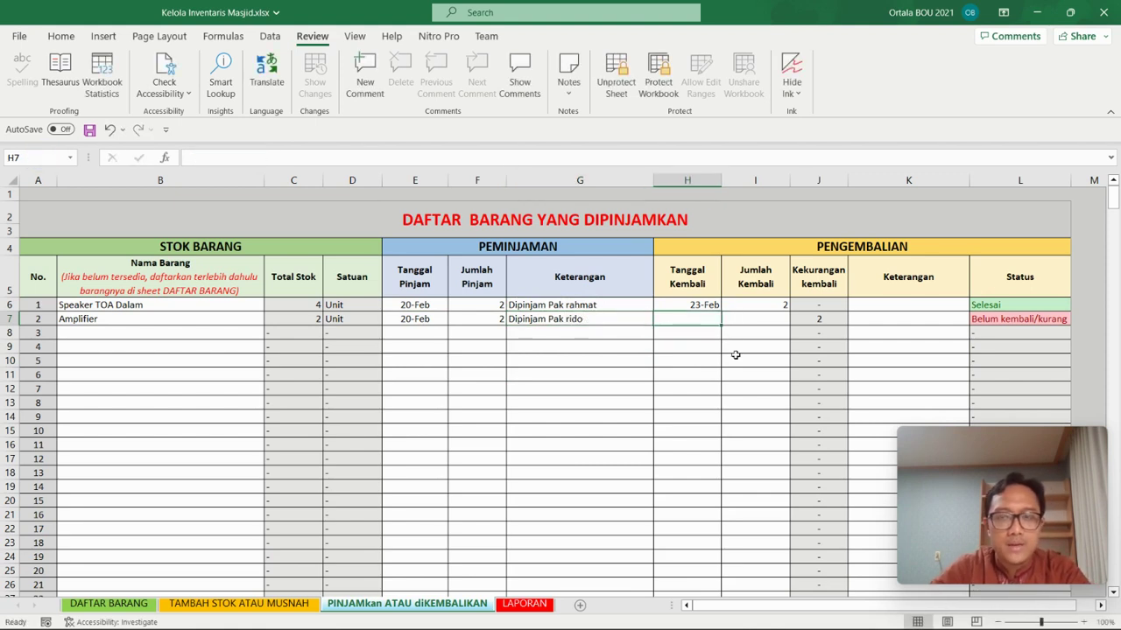
Step: Enter return date 24-Feb and returned quantity 1 for the Amplifier
type("24")
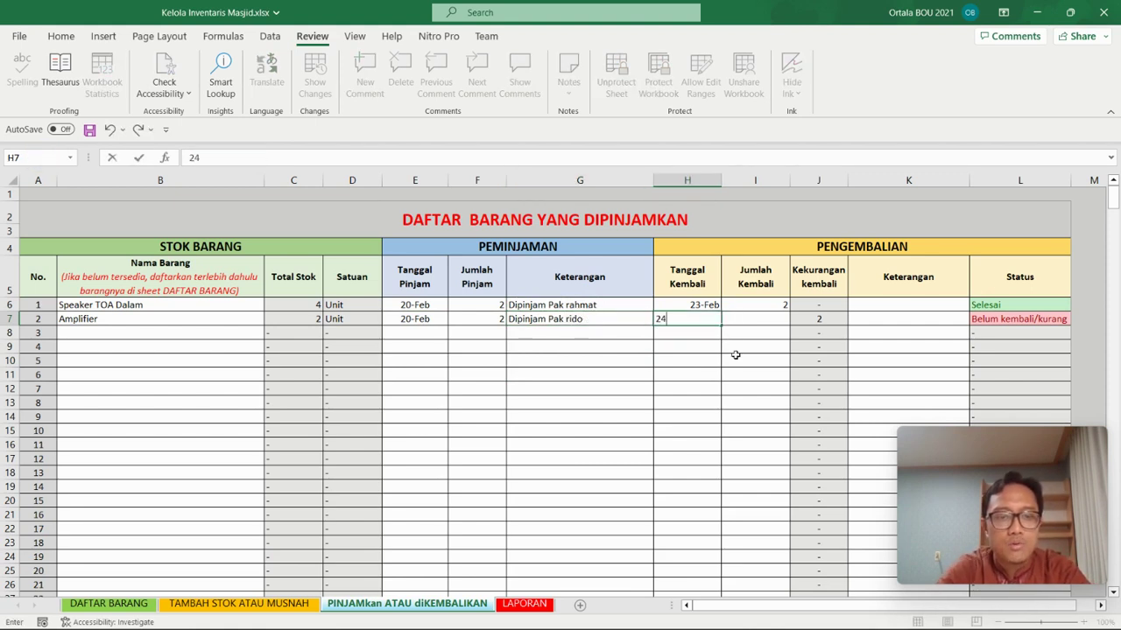
type("feb")
key("BackSpace")
key("BackSpace")
key("BackSpace")
type("fe")
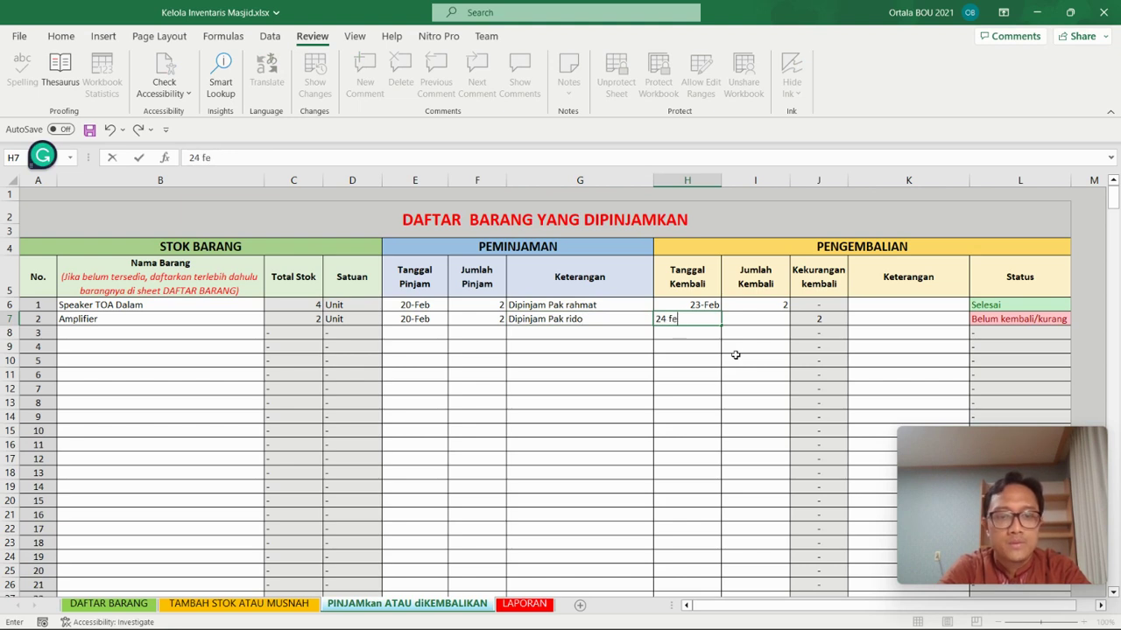
type("b")
key("Tab")
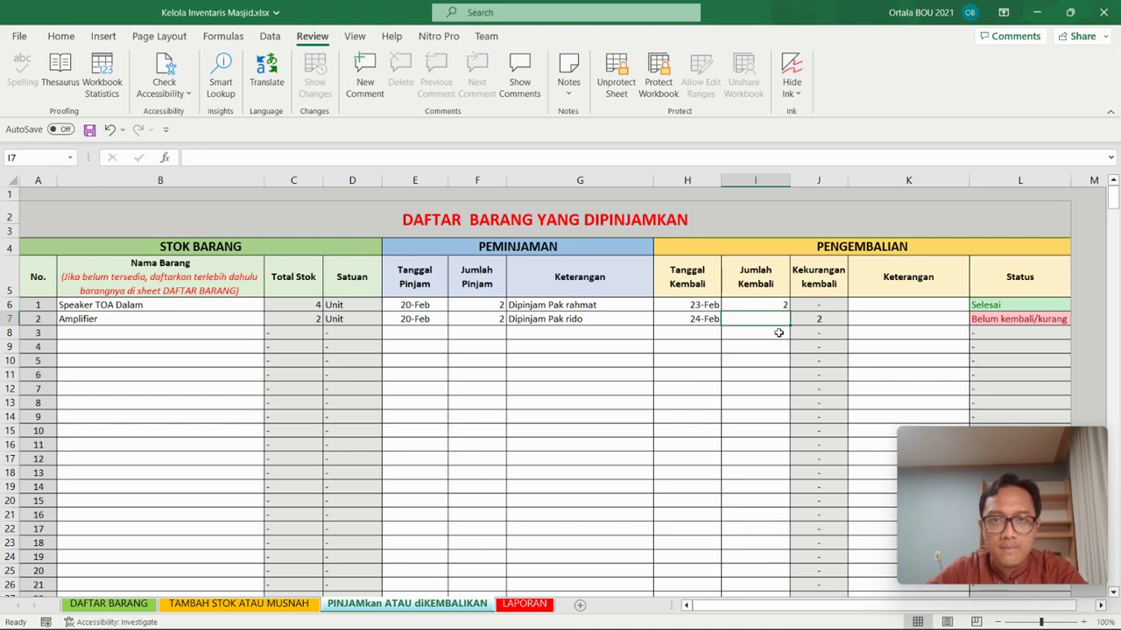
type("1")
left_click(763, 374)
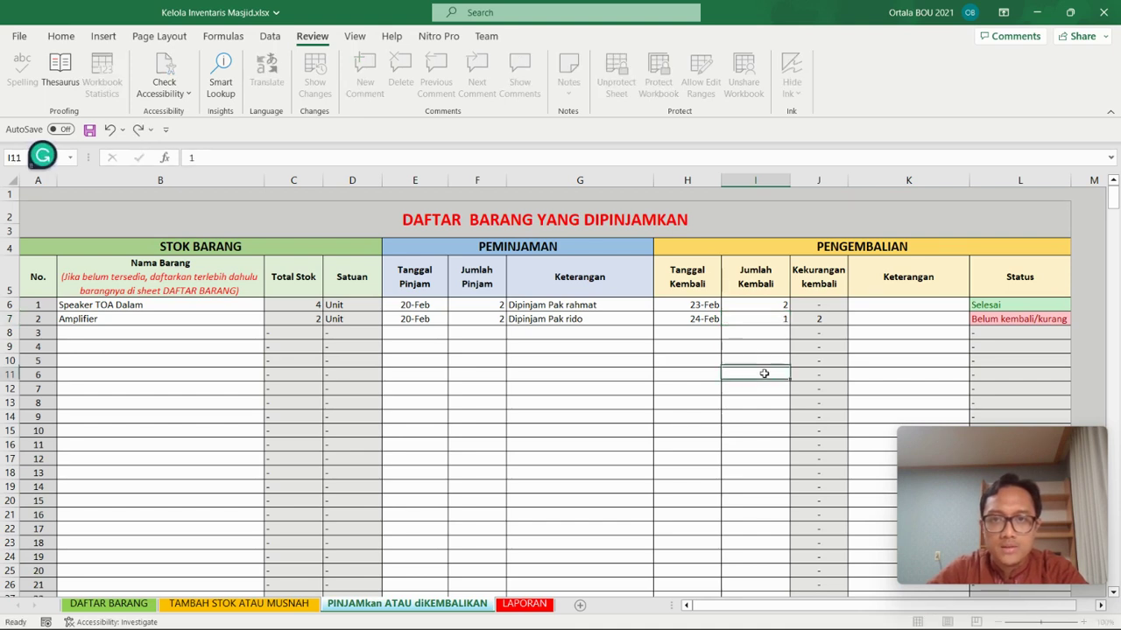
left_click(826, 320)
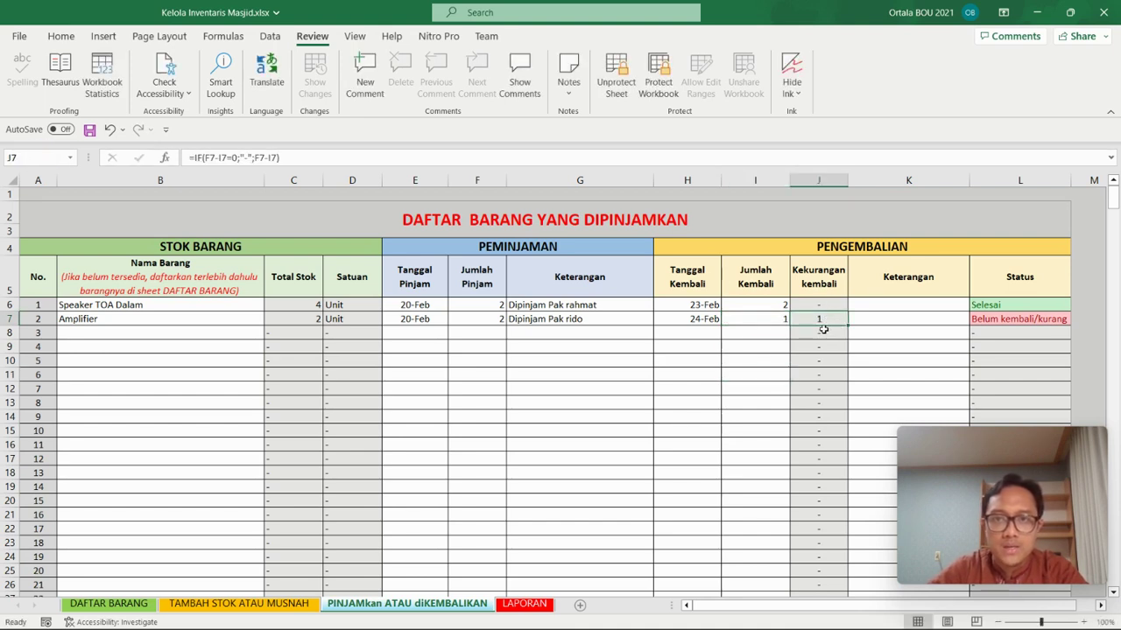
Step: Inspect the Amplifier's Status formula and glance at the TAMBAH STOK ATAU MUSNAH sheet
left_click(985, 320)
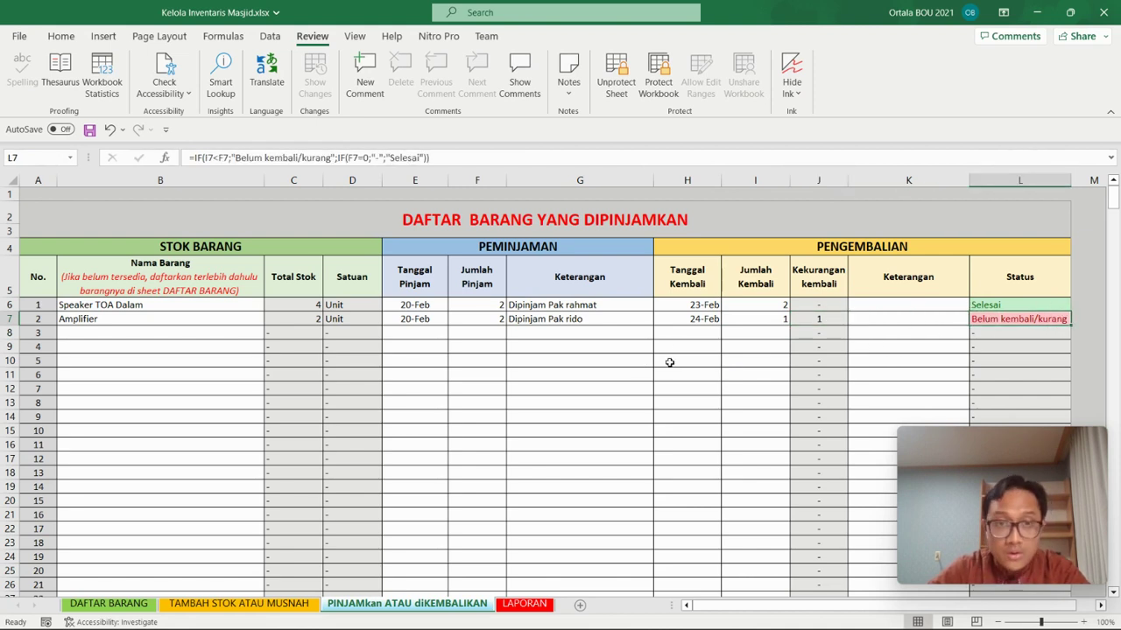
left_click(633, 364)
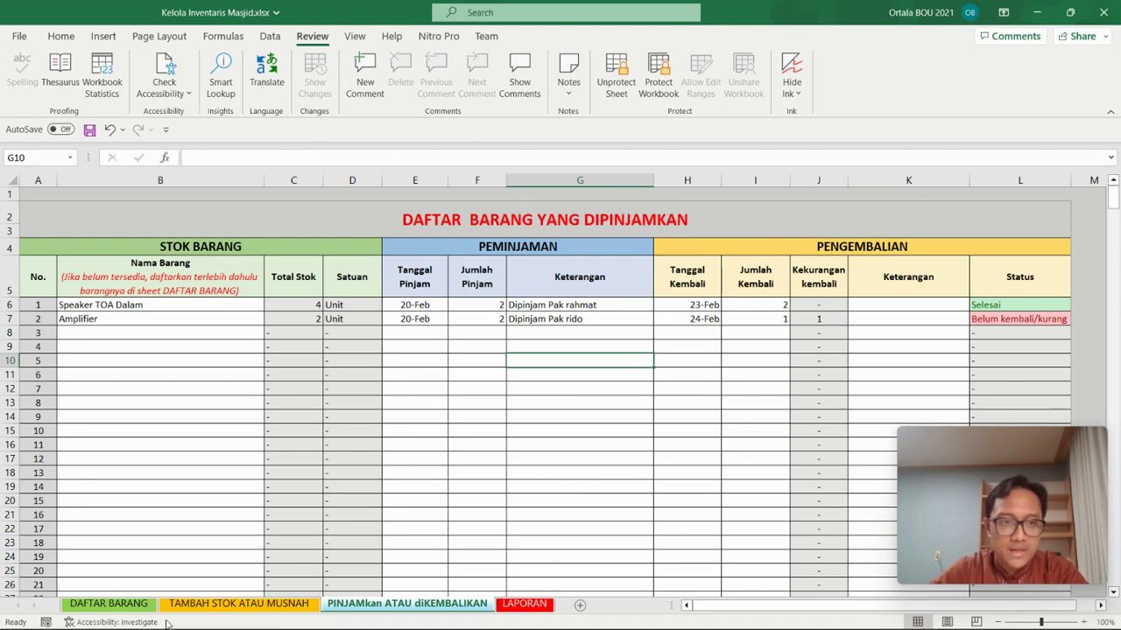
left_click(199, 604)
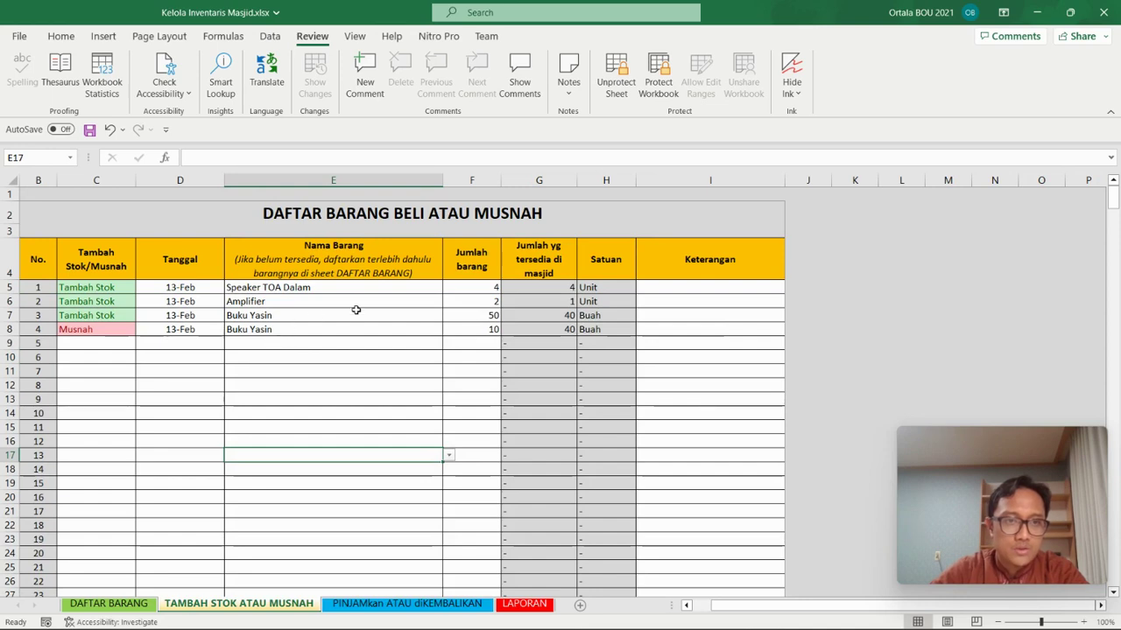
left_click(424, 608)
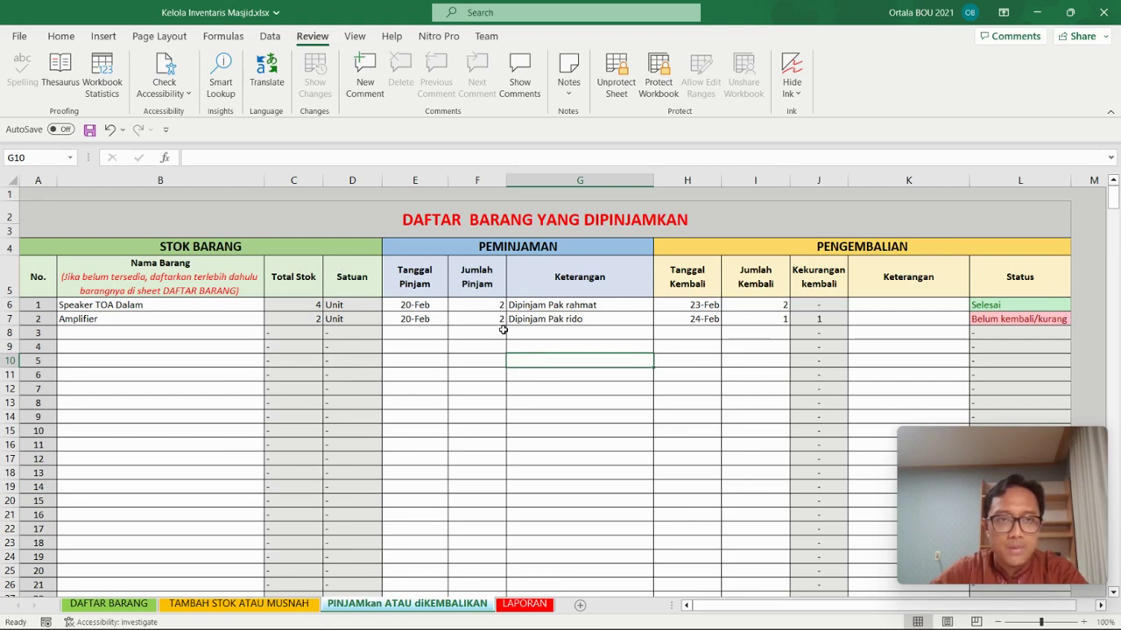
Step: Check the first loan's Status formula, then bring up the LAPORAN INVENTARIS report
left_click(596, 330)
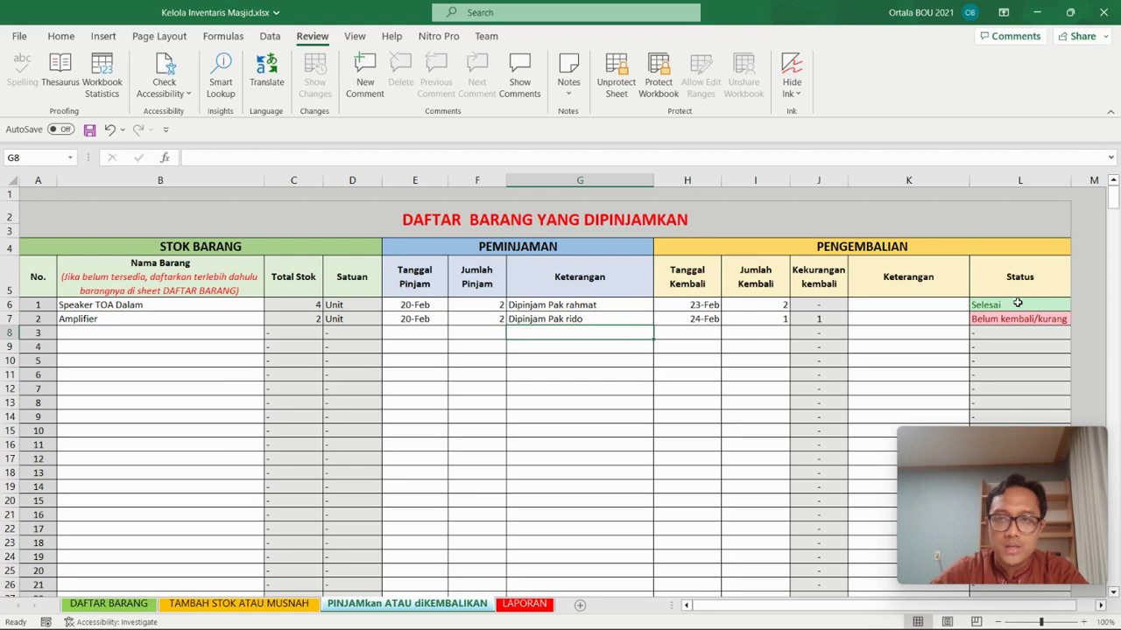
left_click(1017, 303)
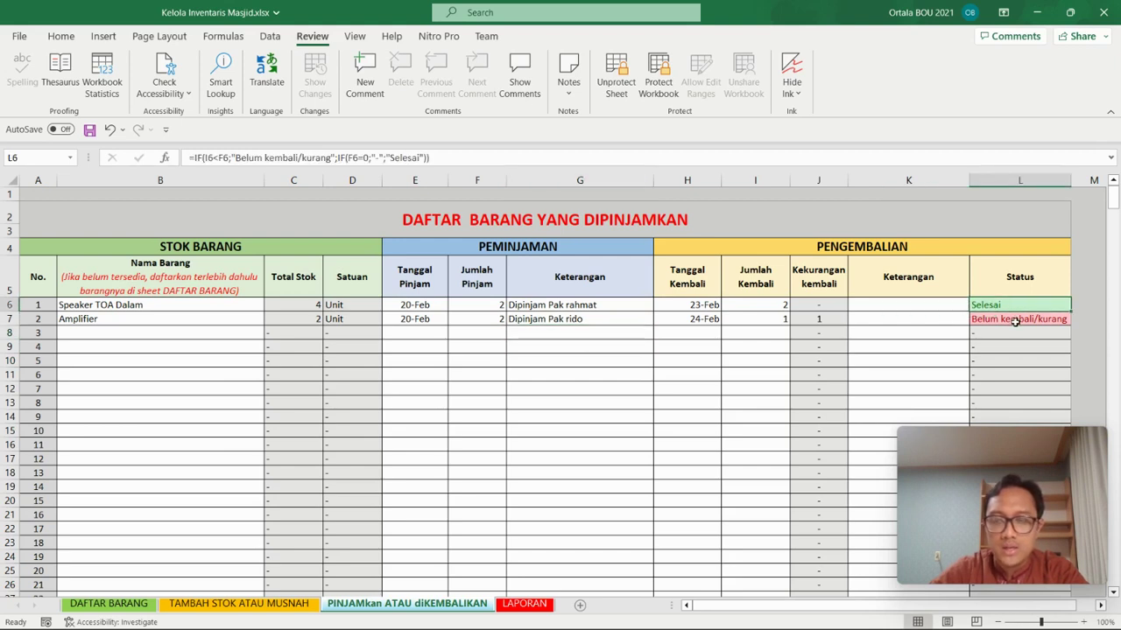
left_click(598, 445)
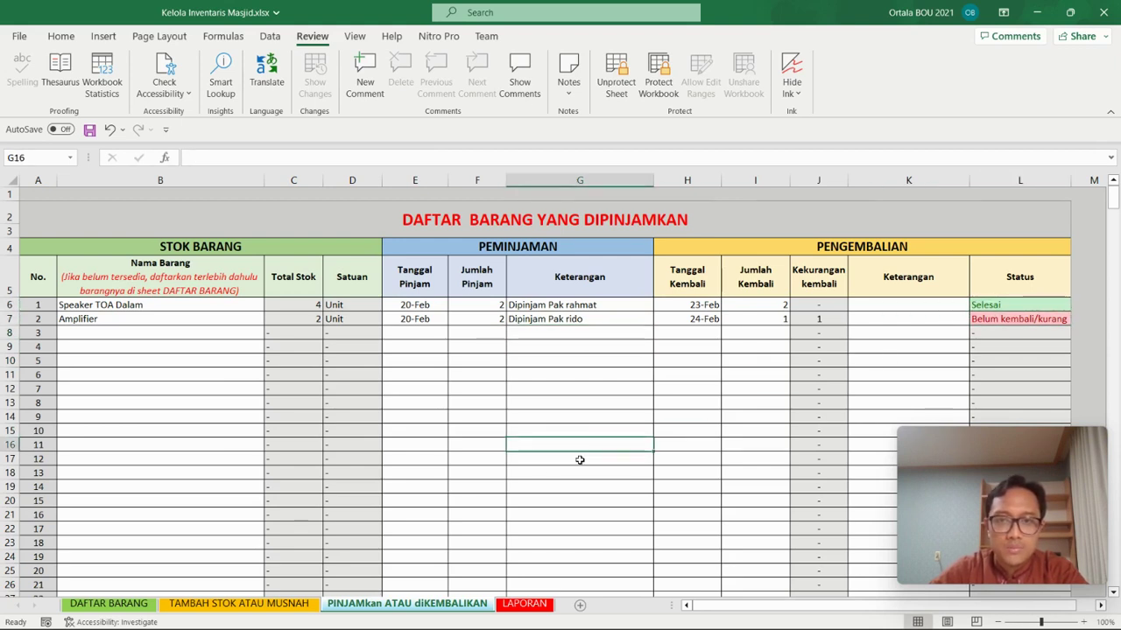
left_click(534, 605)
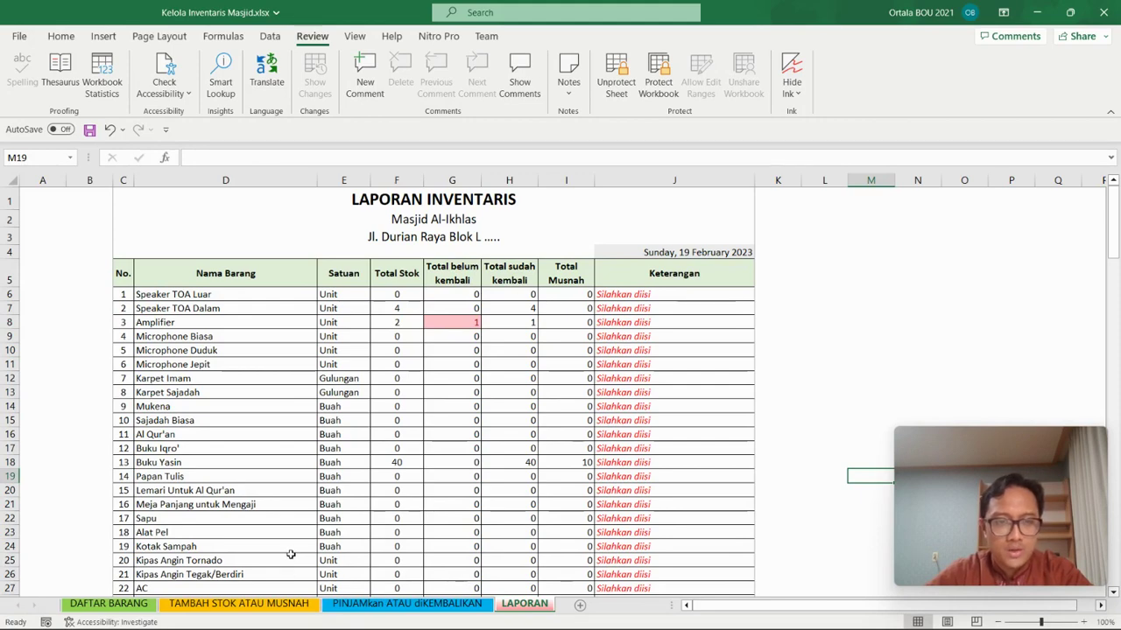
left_click(268, 604)
left_click(385, 604)
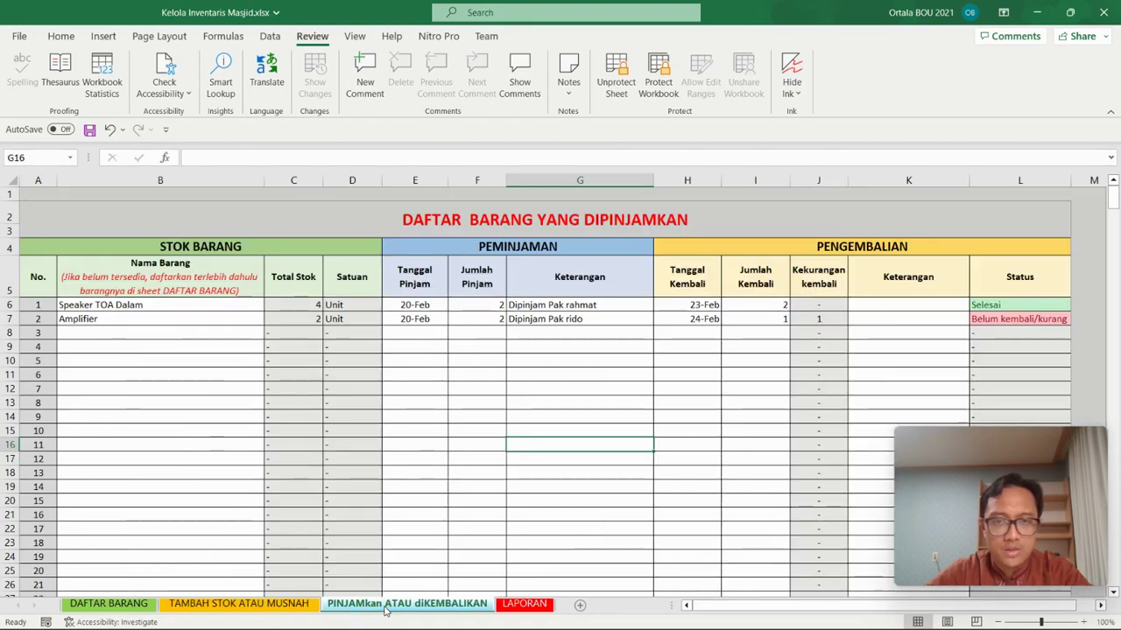
left_click(529, 604)
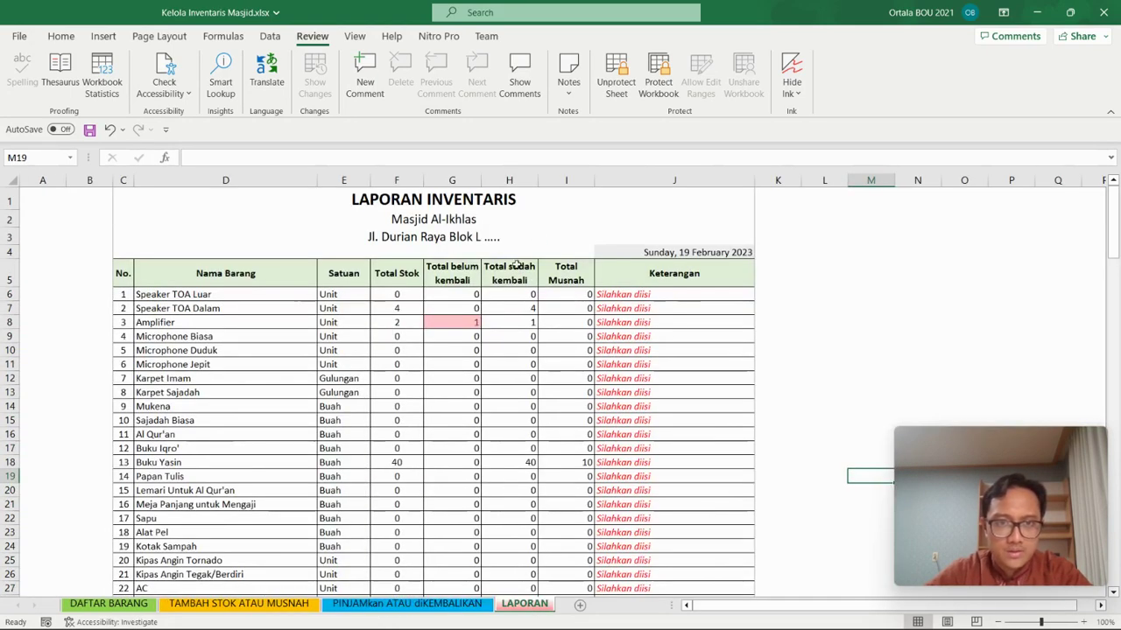
left_click(462, 383)
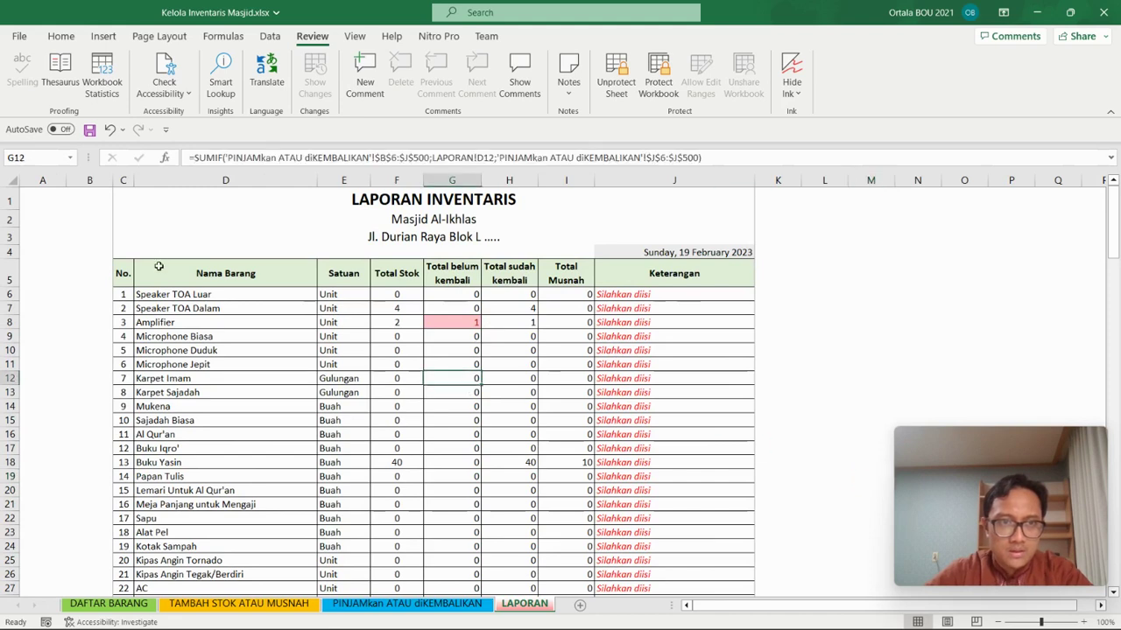
left_click(194, 311)
left_click(404, 309)
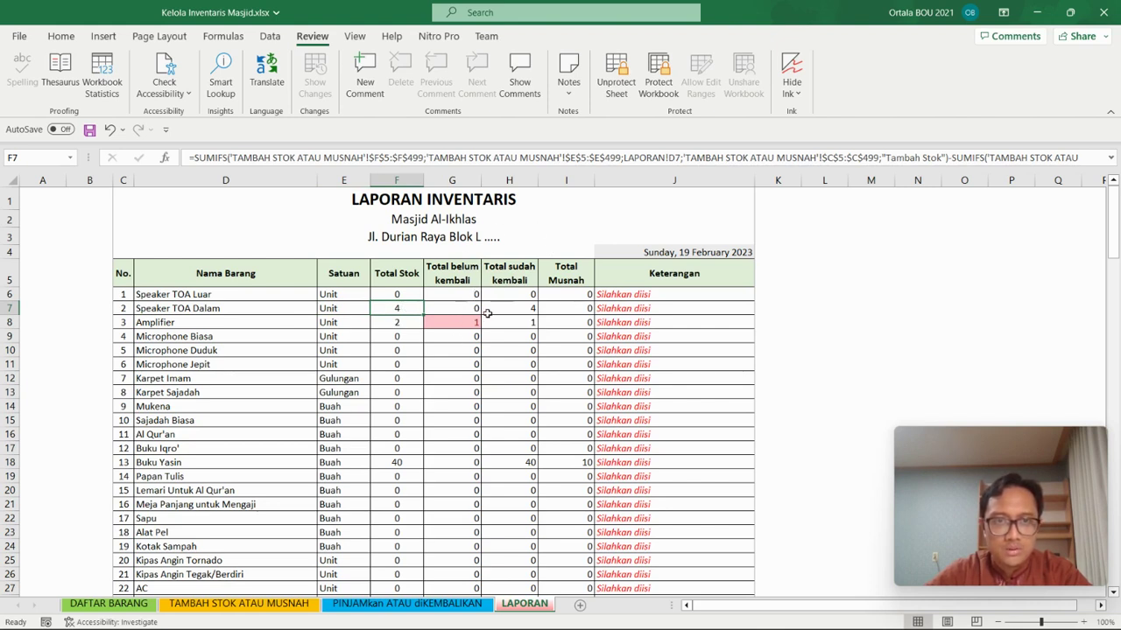
left_click(518, 309)
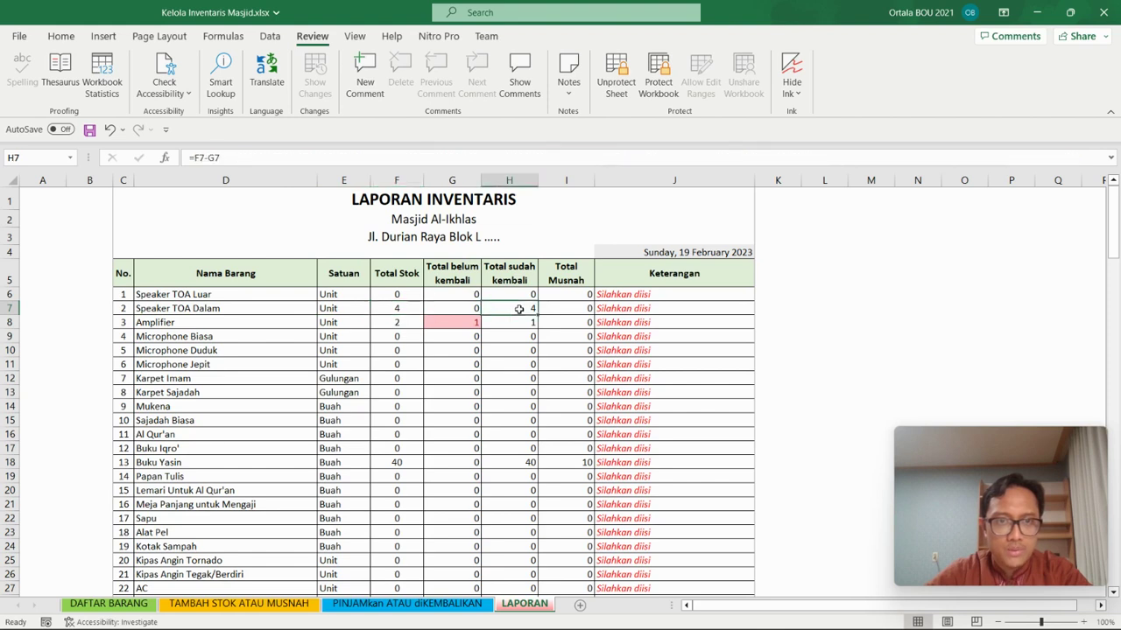
left_click(255, 329)
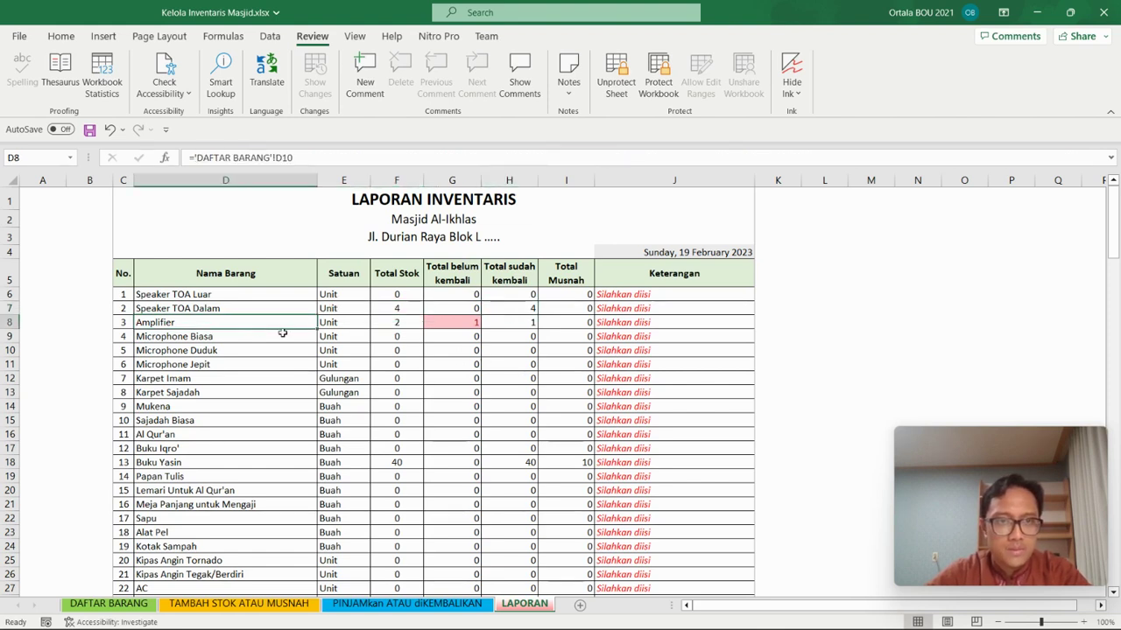
left_click(467, 323)
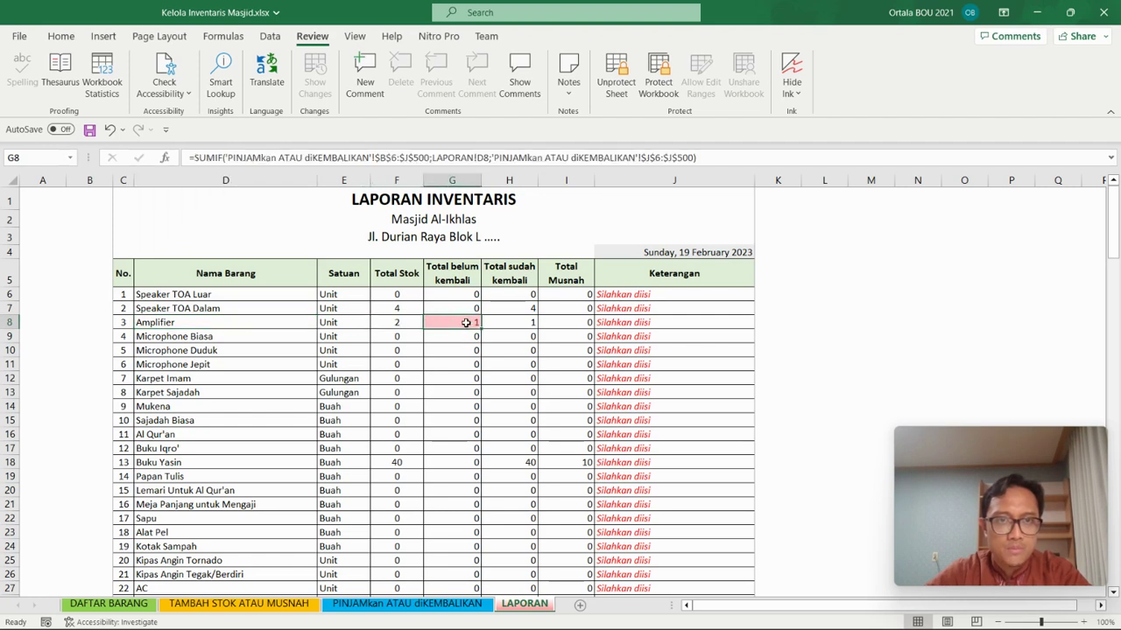
left_click(524, 318)
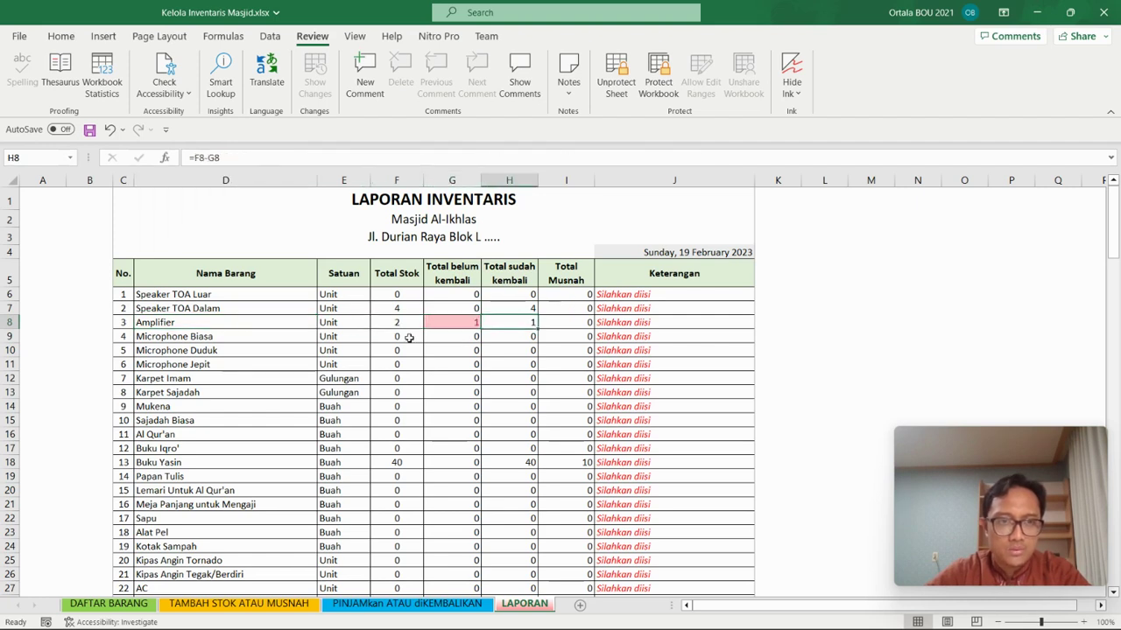
left_click(394, 461)
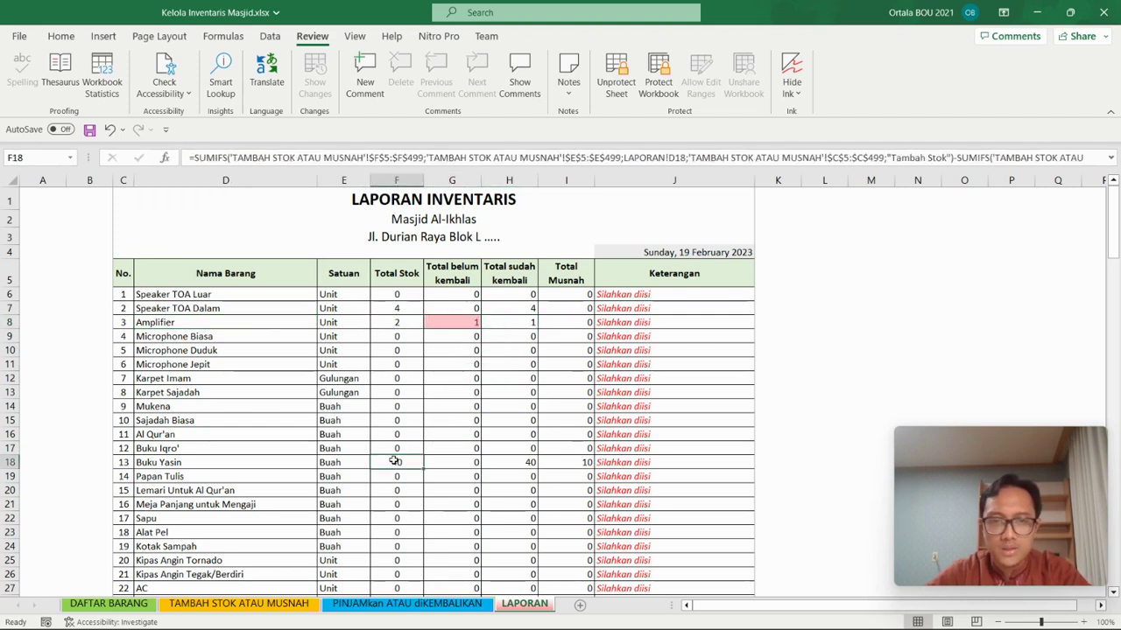
left_click(243, 603)
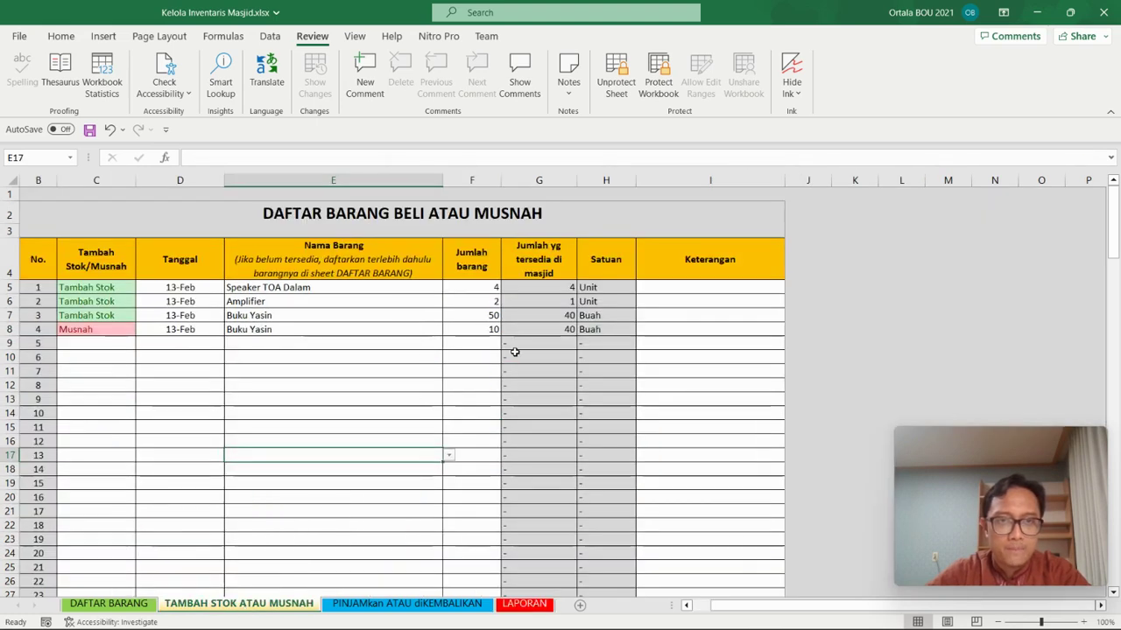
left_click(482, 314)
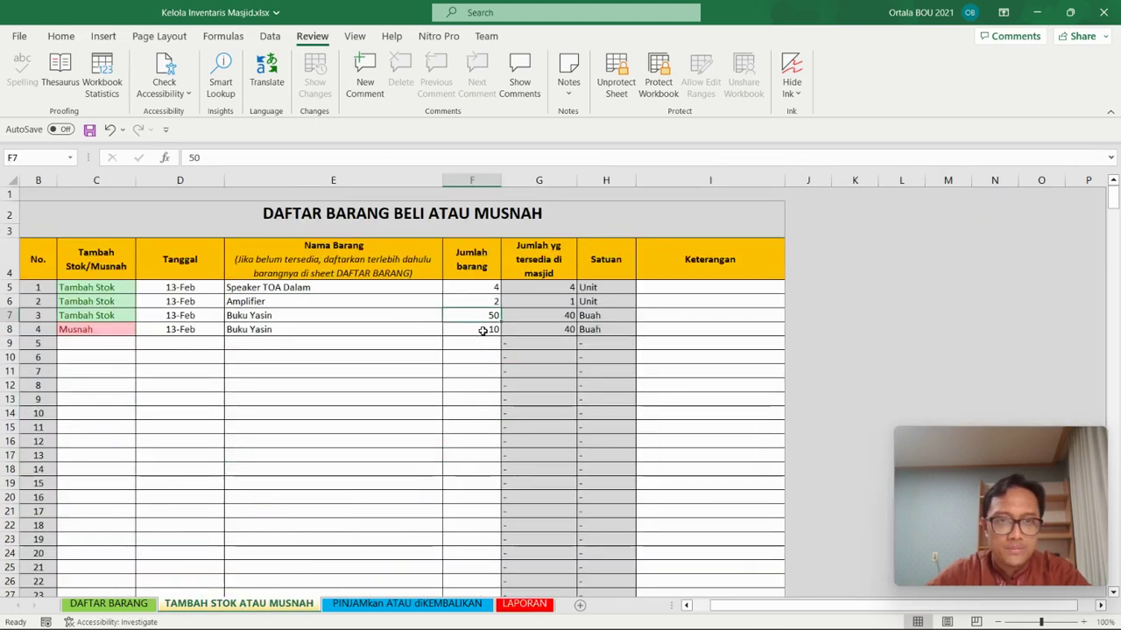
left_click(482, 330)
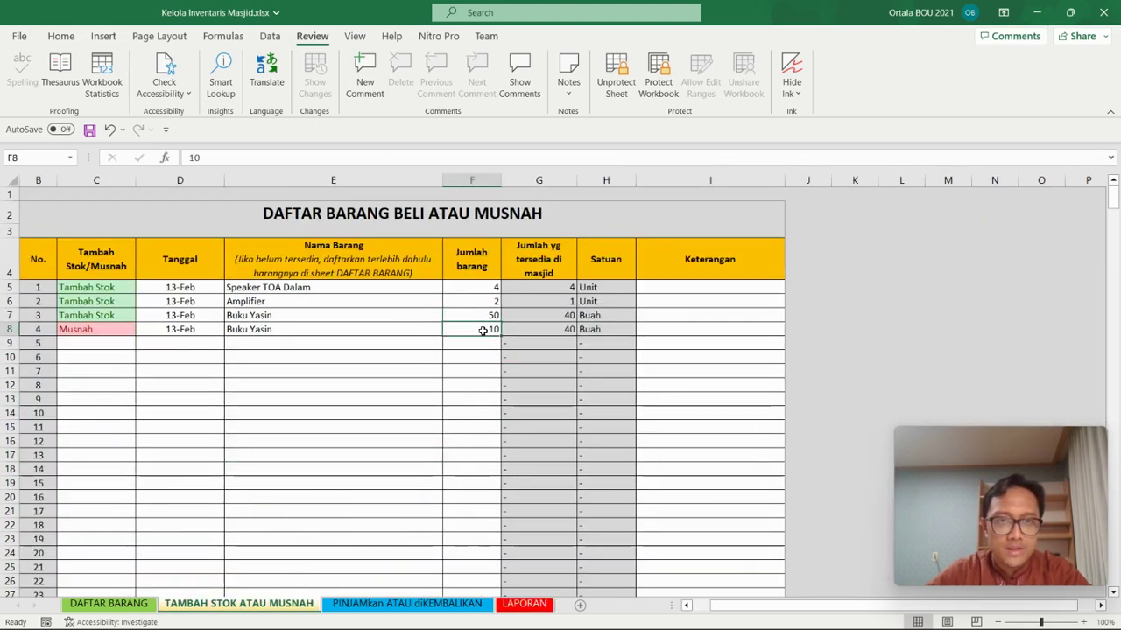
left_click(524, 603)
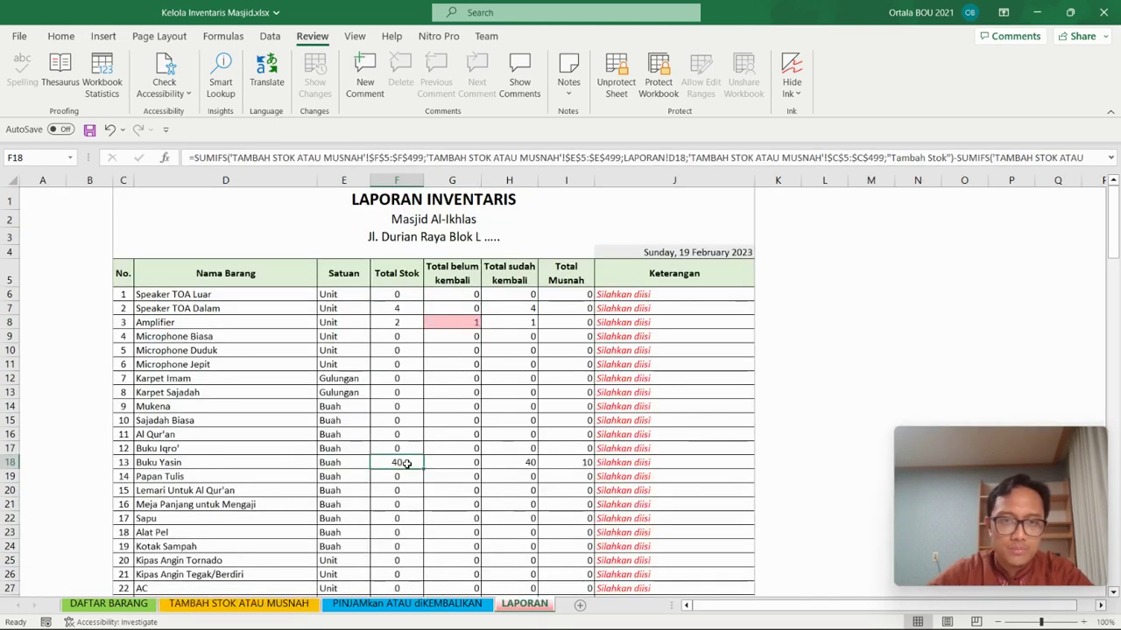
left_click(573, 464)
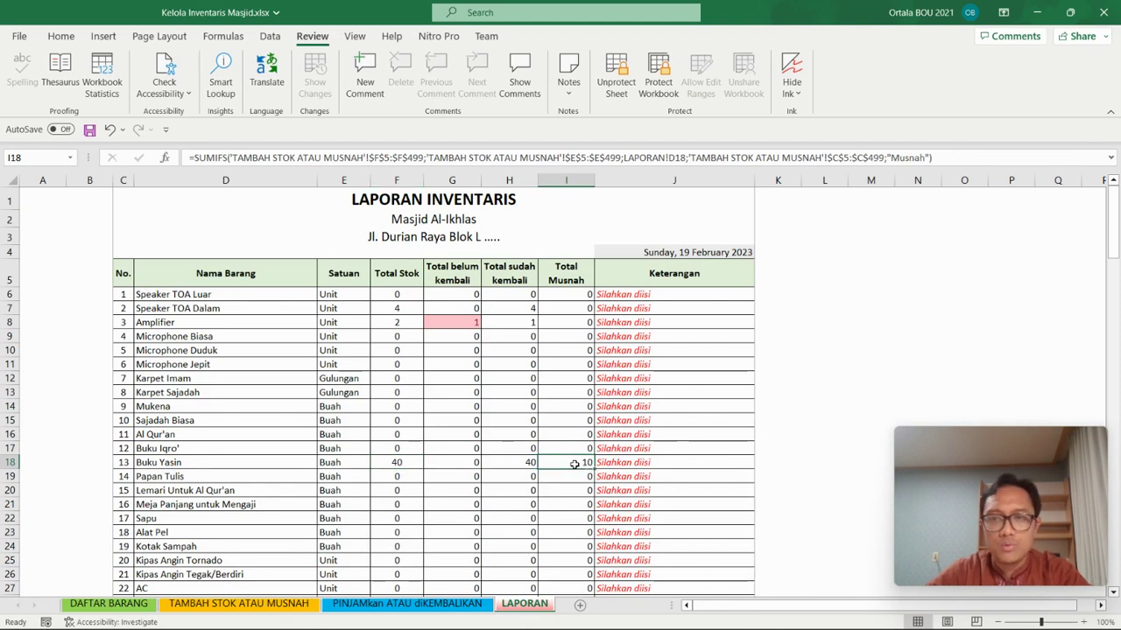
left_click(644, 462)
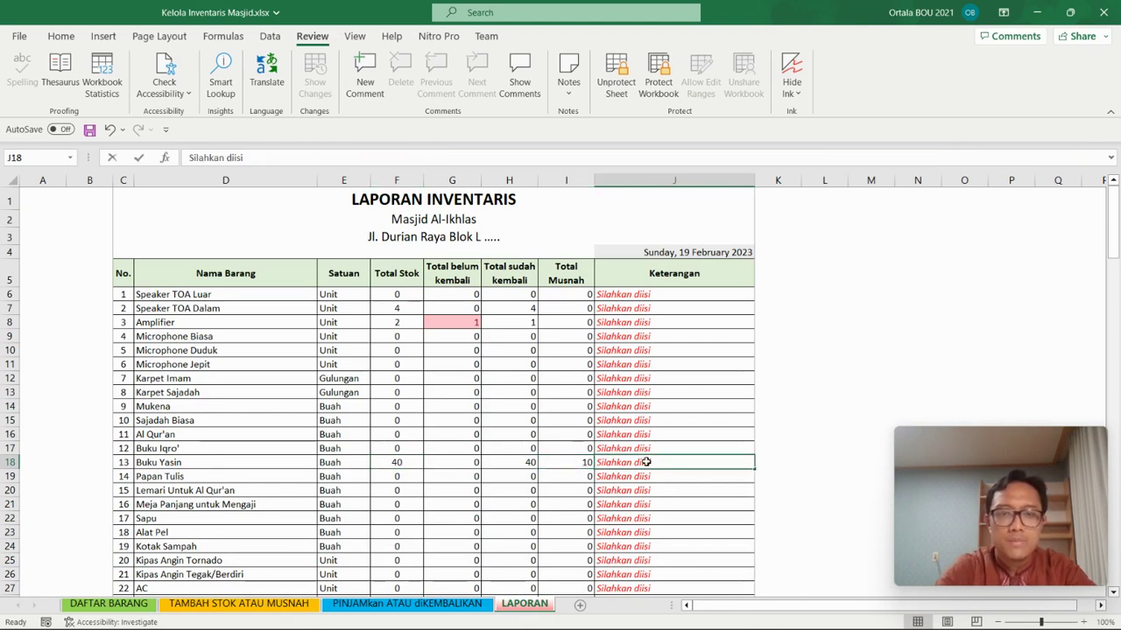
Step: Enter 'Dikembalikan ke percetakan 10 pcs' as Buku Yasin's remark in LAPORAN cell J18
type("Dikembalikan")
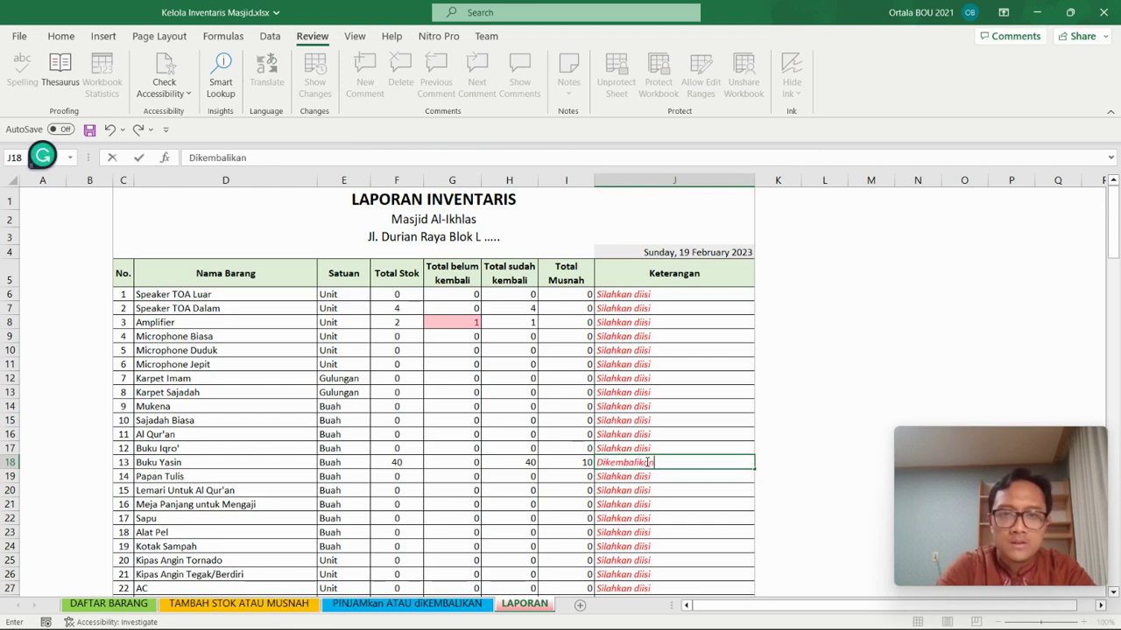
type(" ke pere")
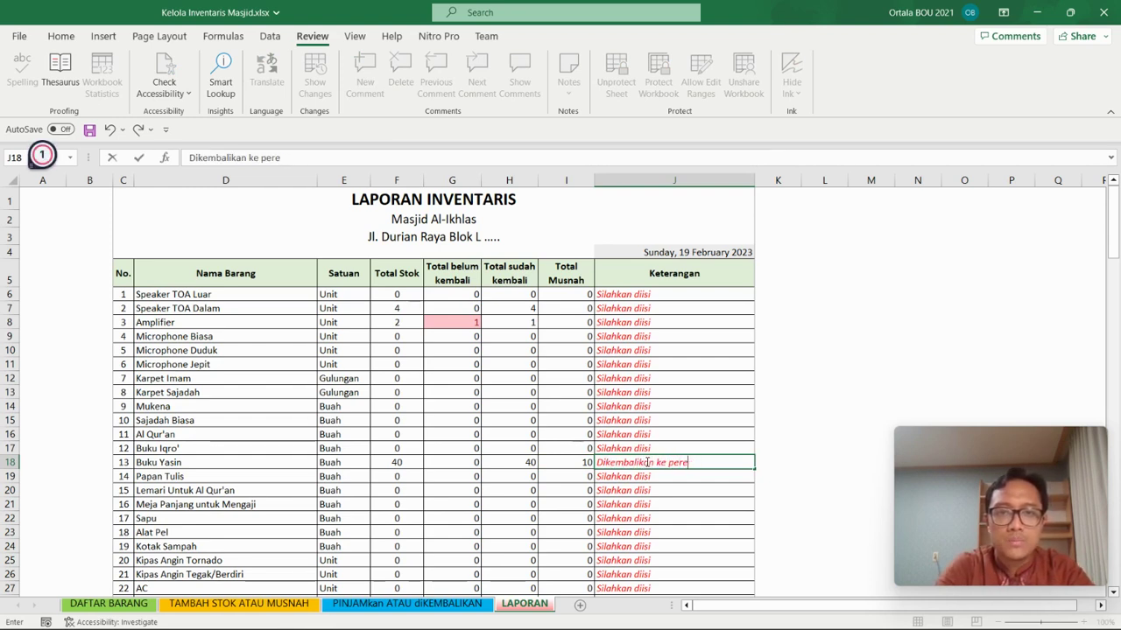
key("BackSpace")
type("c ")
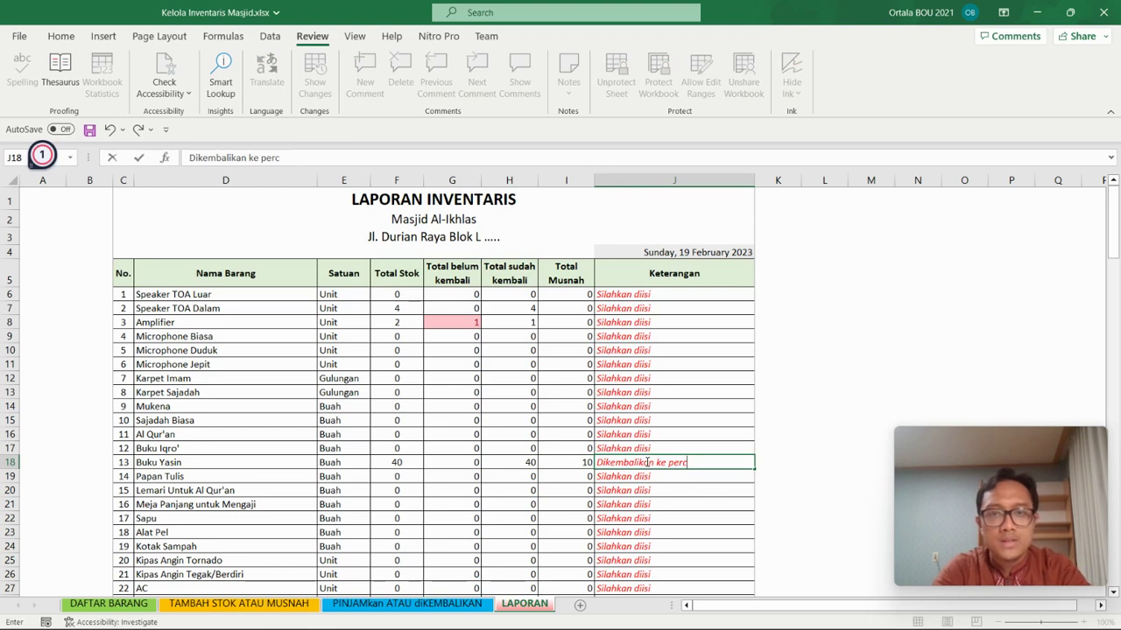
type("etakan")
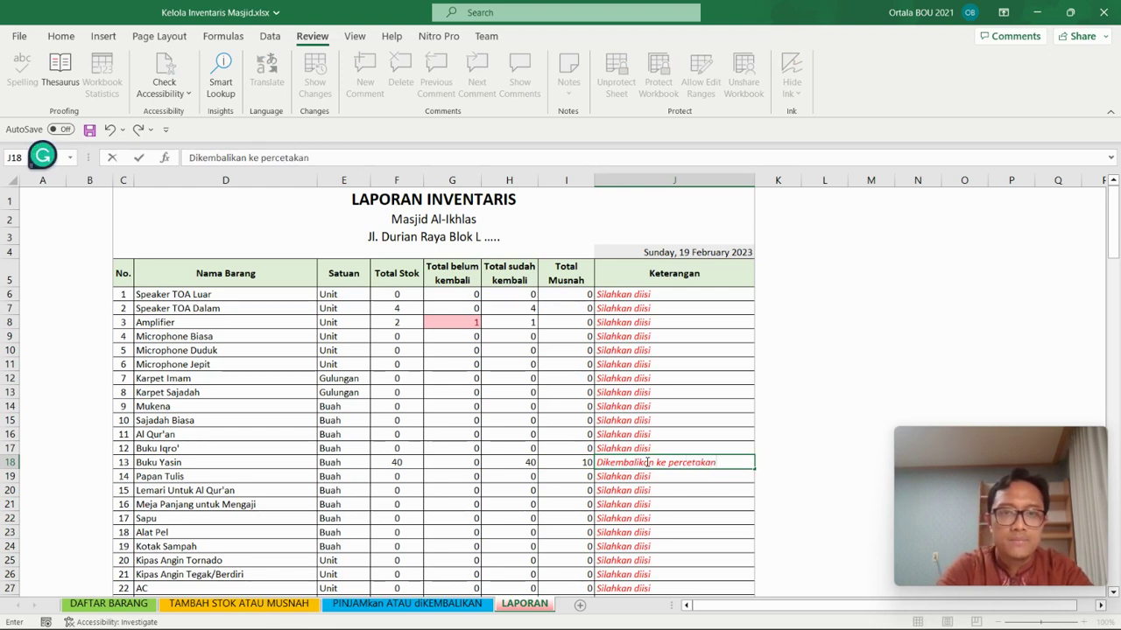
type(" 10 pcs")
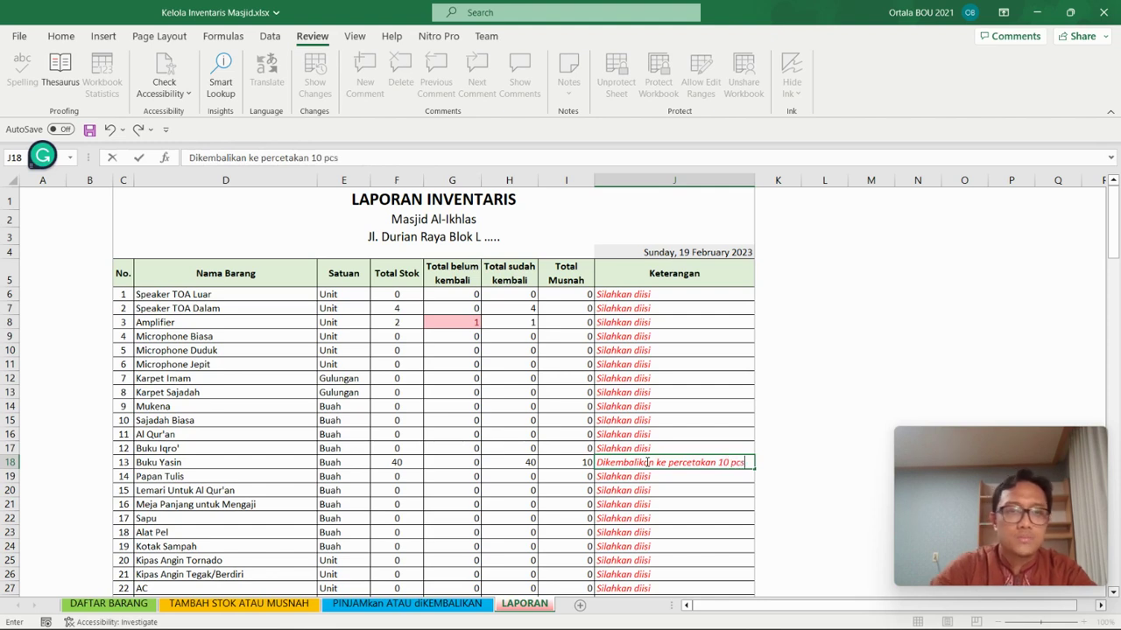
left_click(824, 380)
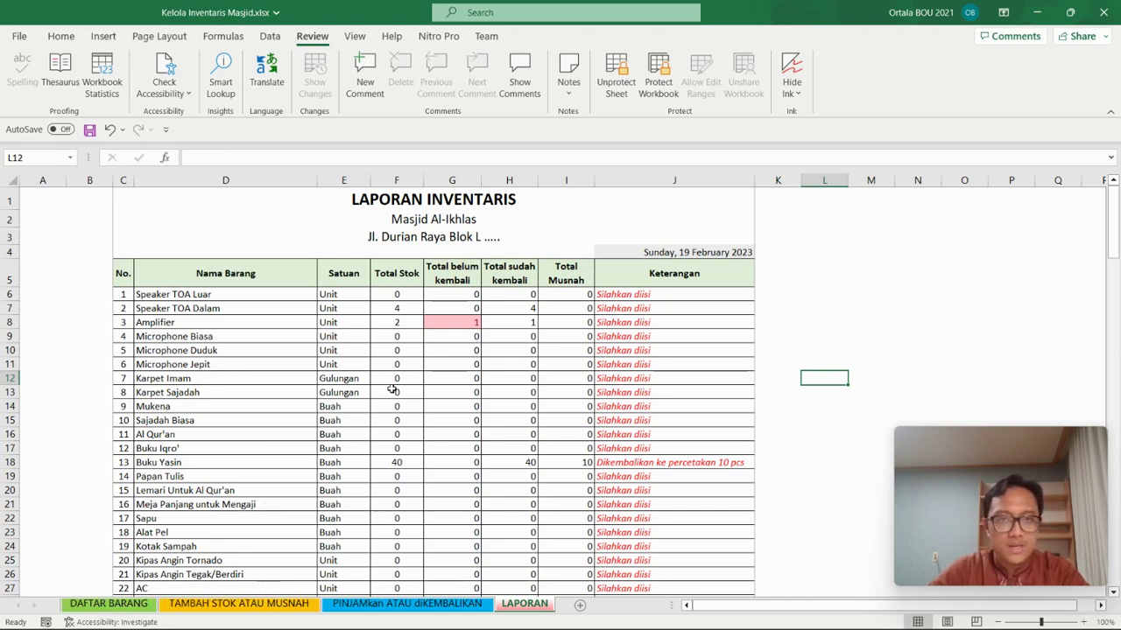
scroll(393, 390, "down", 2)
scroll(516, 412, "up", 1)
scroll(490, 437, "up", 1)
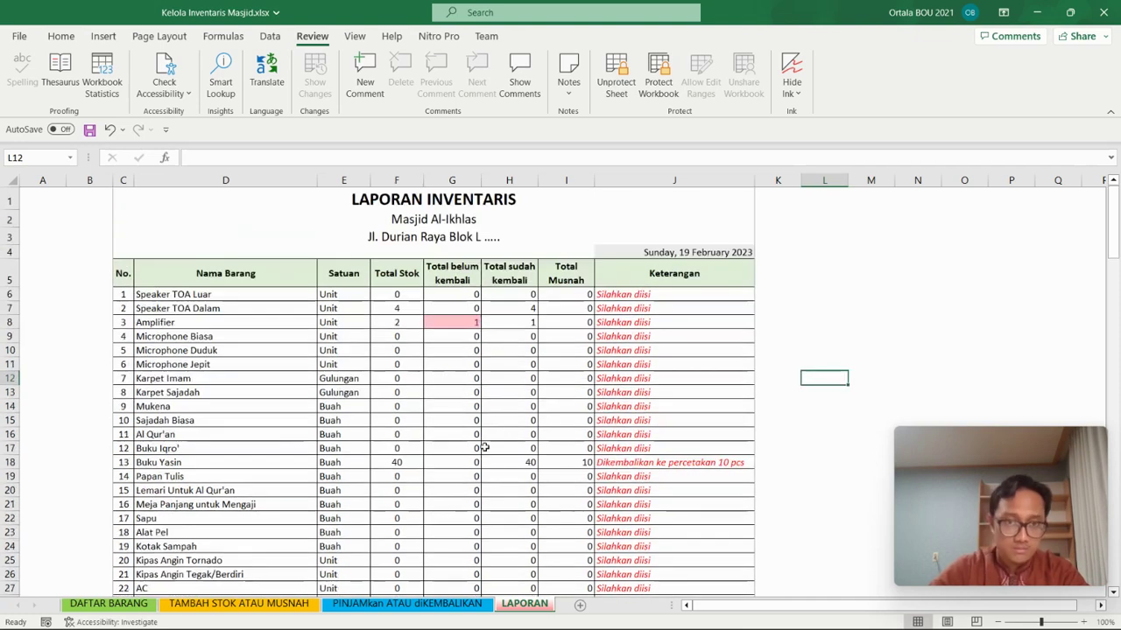
scroll(483, 442, "down", 1)
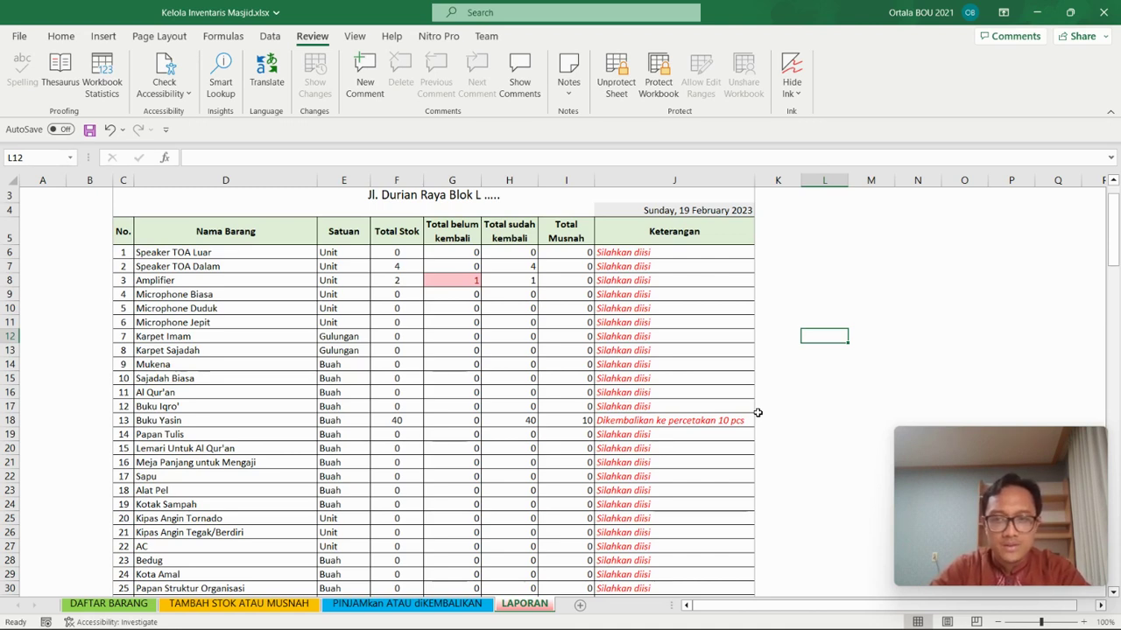
mouse_move(732, 624)
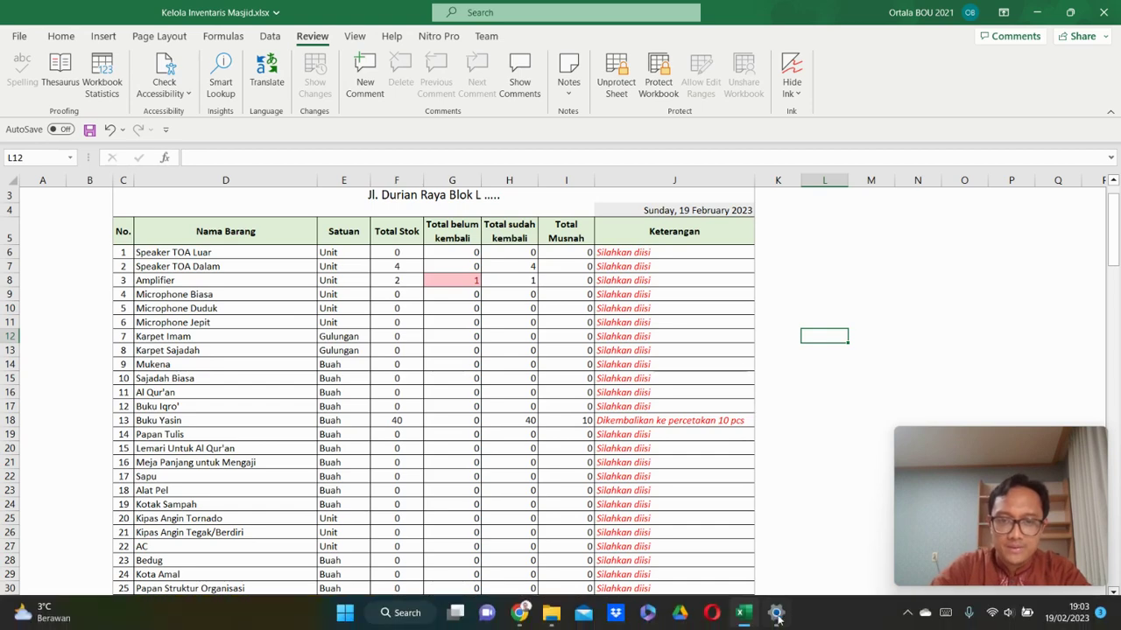